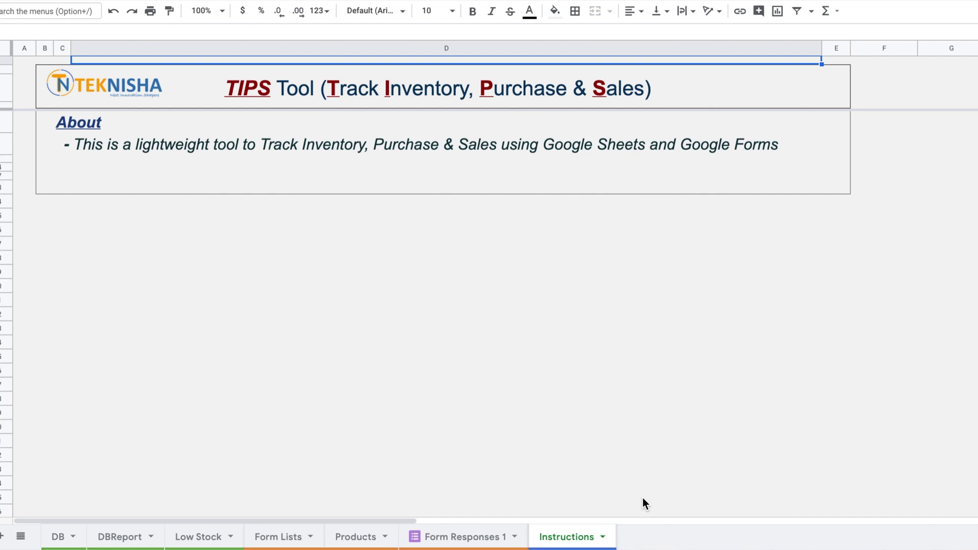
# Step: On the Products sheet, try entering the duplicate product name Prod20 in the first empty row
pyautogui.click(360, 541)
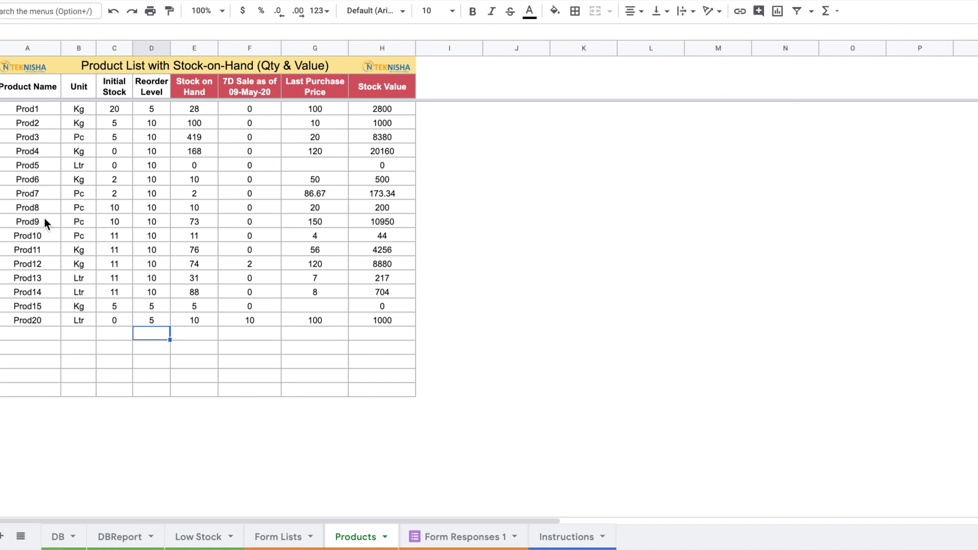
pyautogui.click(30, 333)
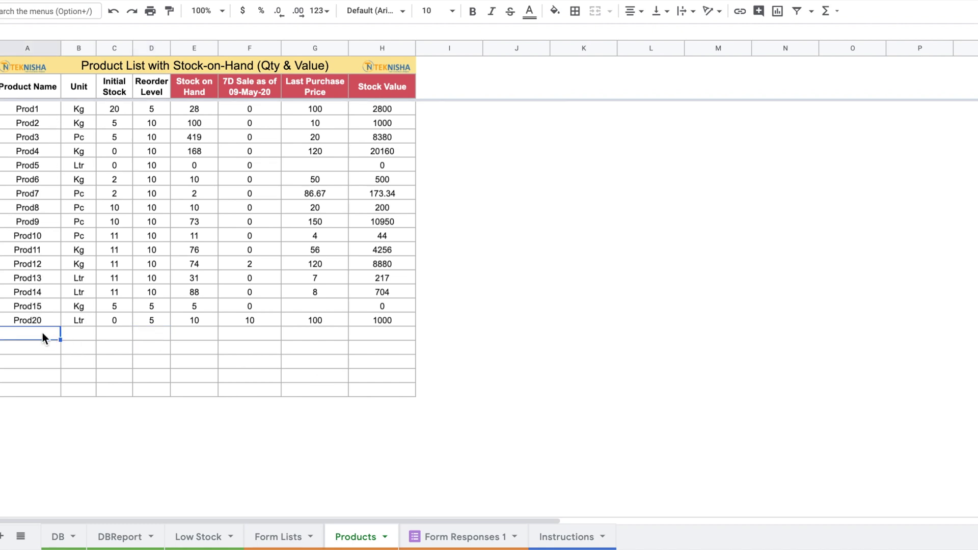
pyautogui.write('Prod20')
pyautogui.press('Return')
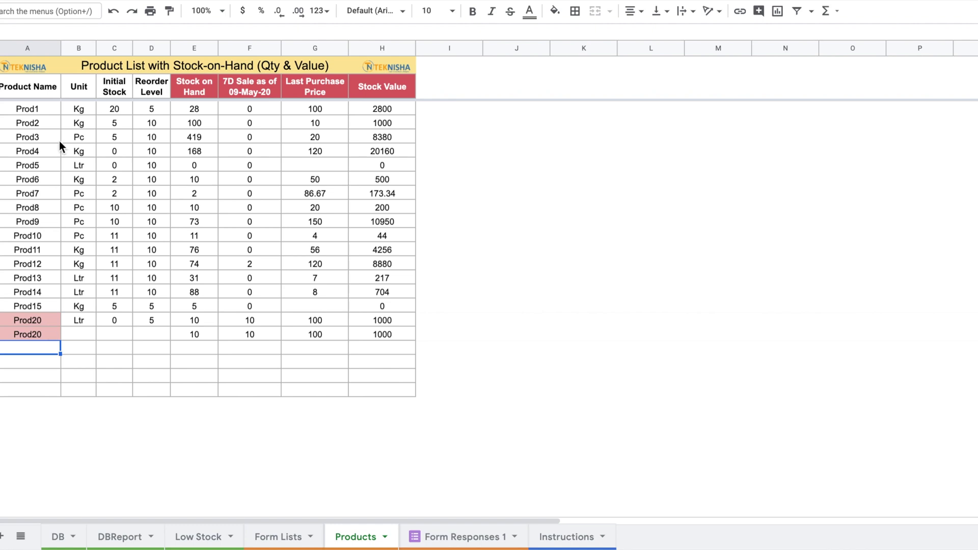
# Step: Replace the duplicate product name in the last row with Prod21 and set its unit to Kg
pyautogui.click(45, 331)
pyautogui.write('Prod21')
pyautogui.press('Return')
pyautogui.press('Up')
pyautogui.press('Right')
pyautogui.write('Kg')
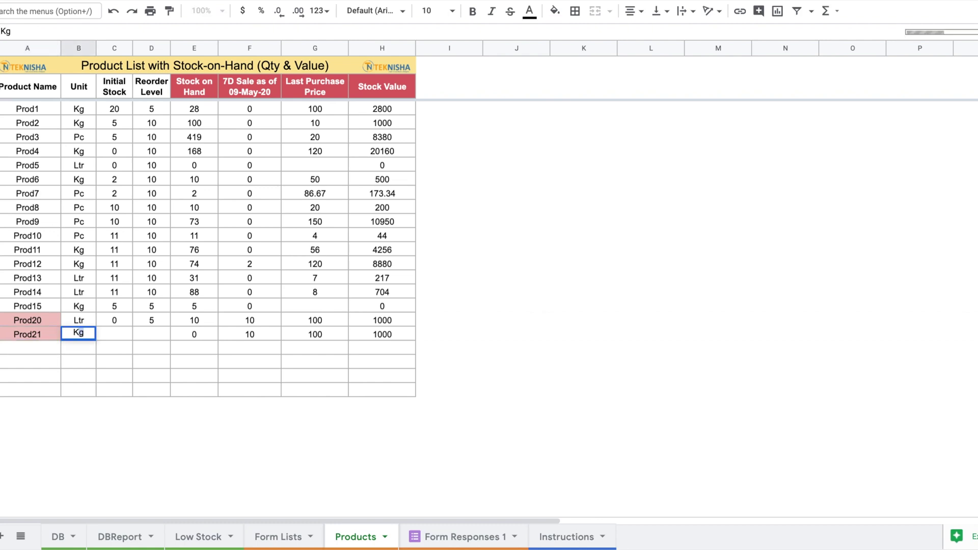
pyautogui.press('Return')
# Step: Set Prod21's initial stock to 0 and its reorder level to 5
pyautogui.click(114, 334)
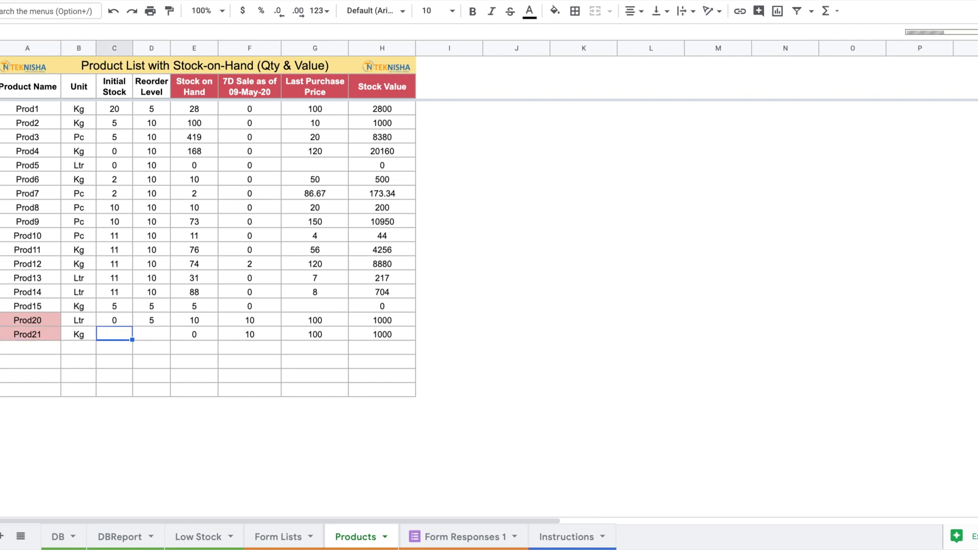
pyautogui.write('0')
pyautogui.press('Tab')
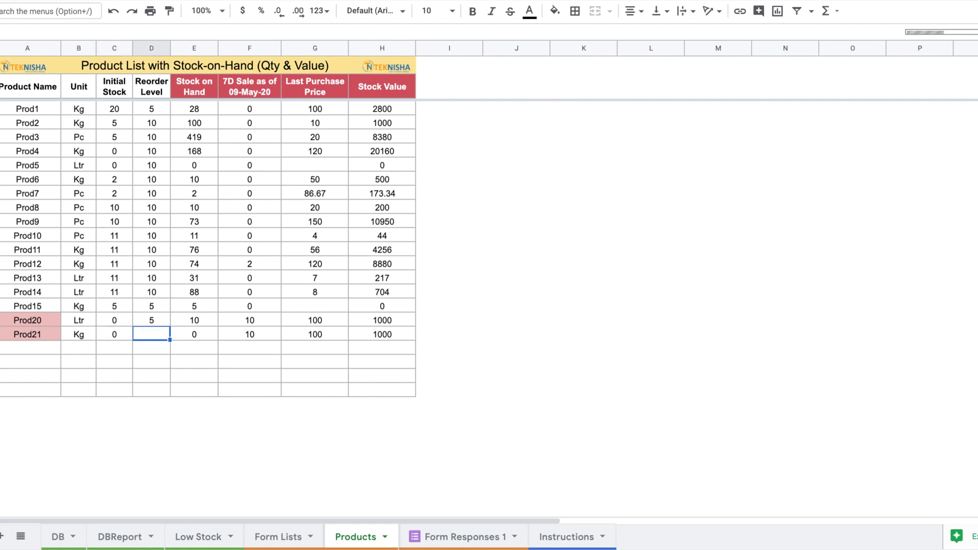
pyautogui.write('5')
pyautogui.press('Return')
pyautogui.press('Up')
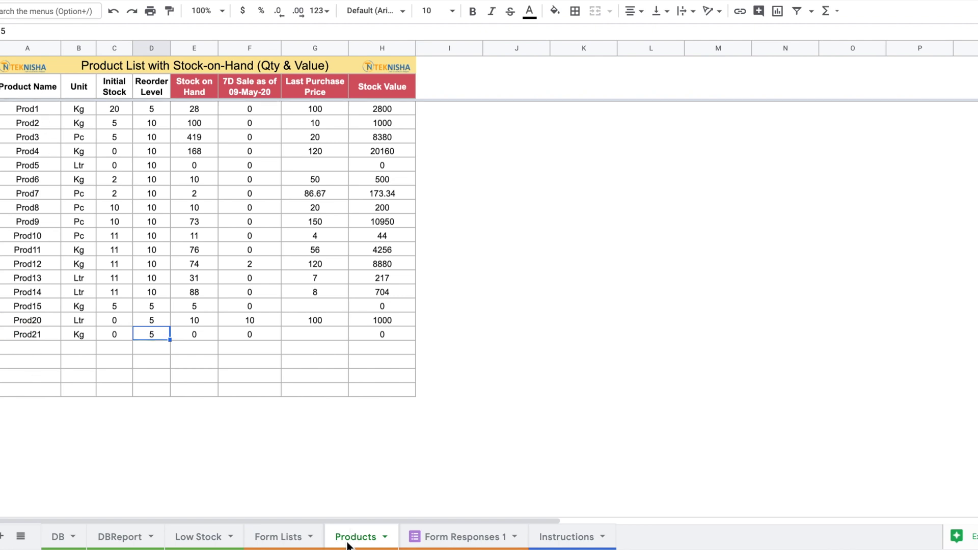
# Step: Compare the vendor, product and unit lists on the Form Lists sheet with the entries on the Products sheet
pyautogui.click(283, 537)
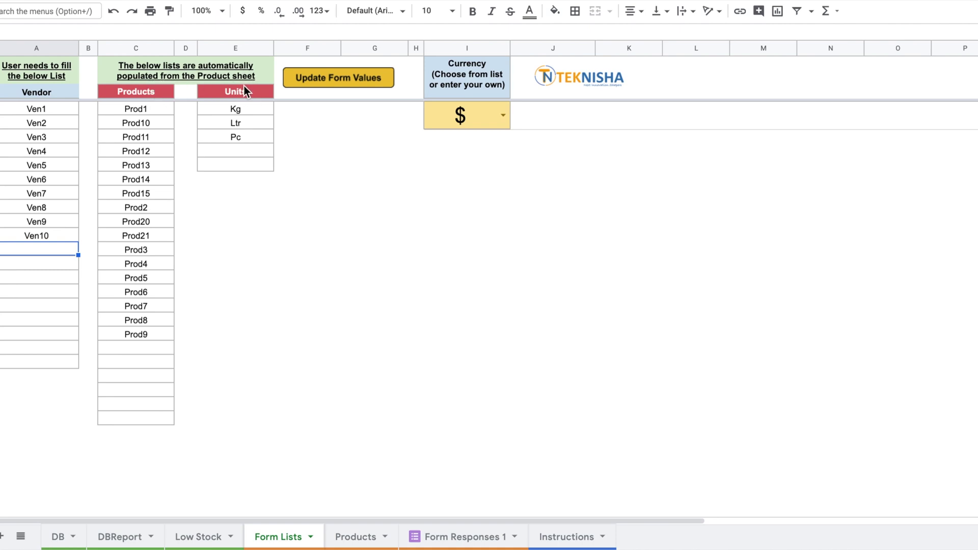
pyautogui.click(363, 539)
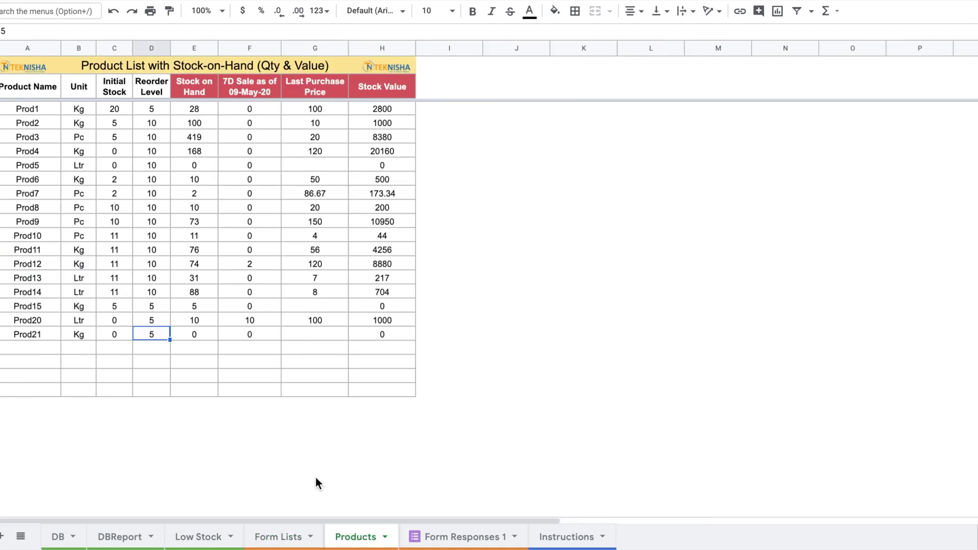
pyautogui.click(274, 538)
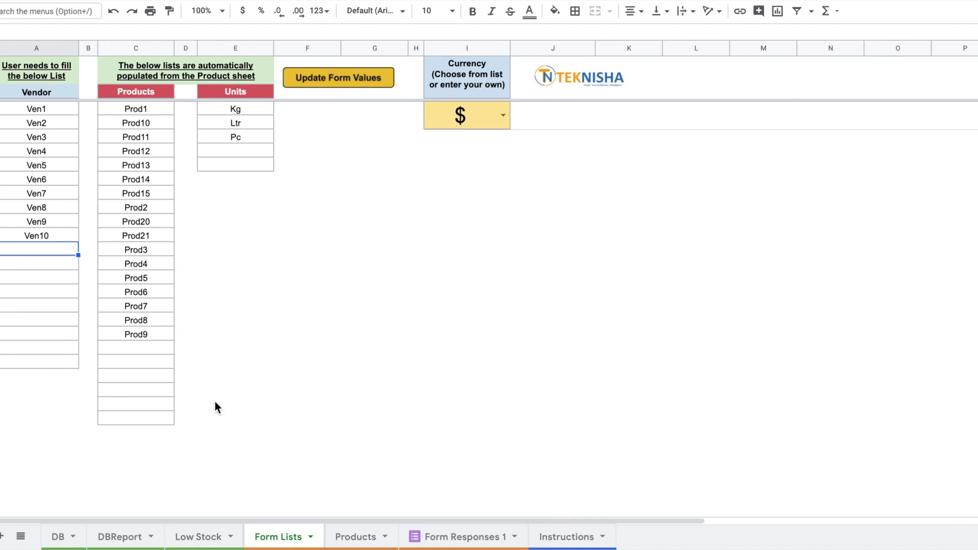
pyautogui.click(354, 537)
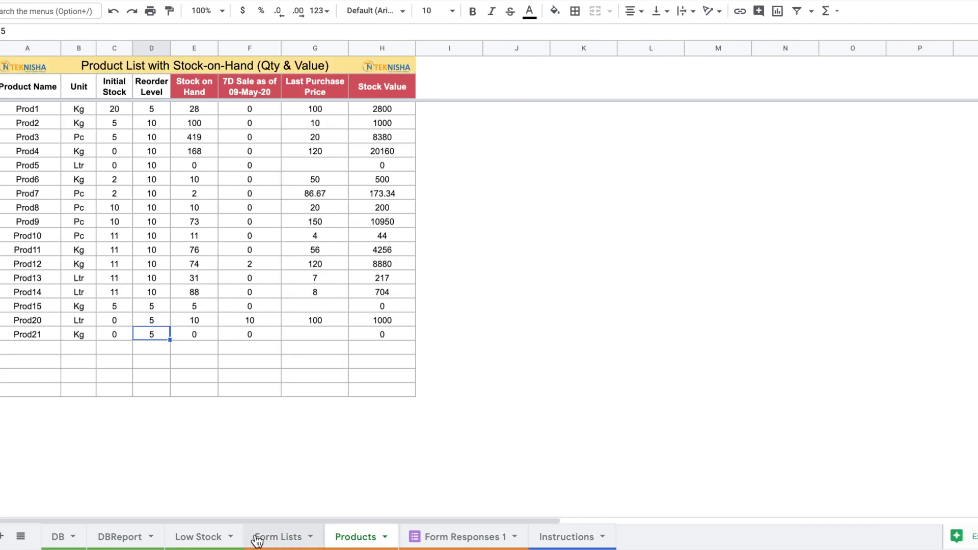
pyautogui.click(288, 538)
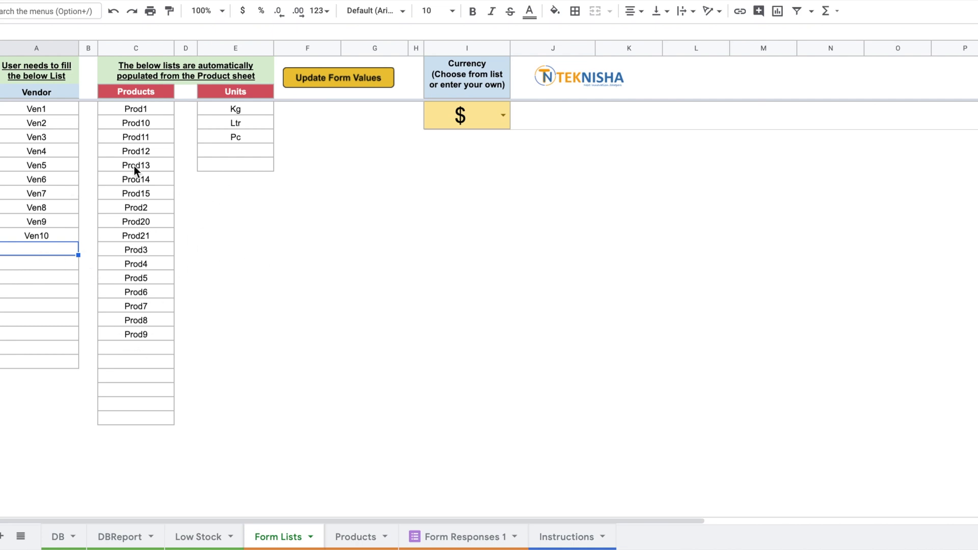
# Step: Update the form values from the Form Lists sheet and choose $ as the currency
pyautogui.click(345, 81)
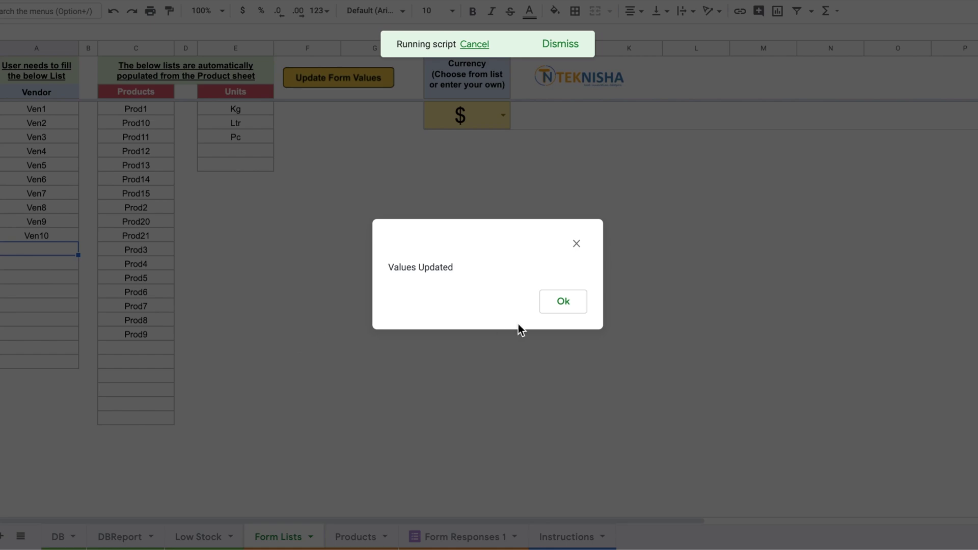
pyautogui.click(563, 301)
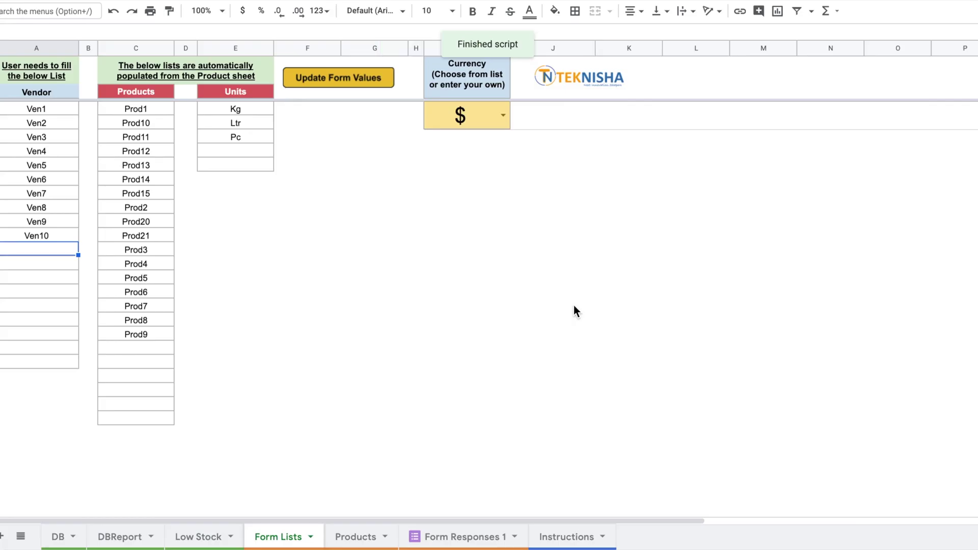
pyautogui.click(368, 206)
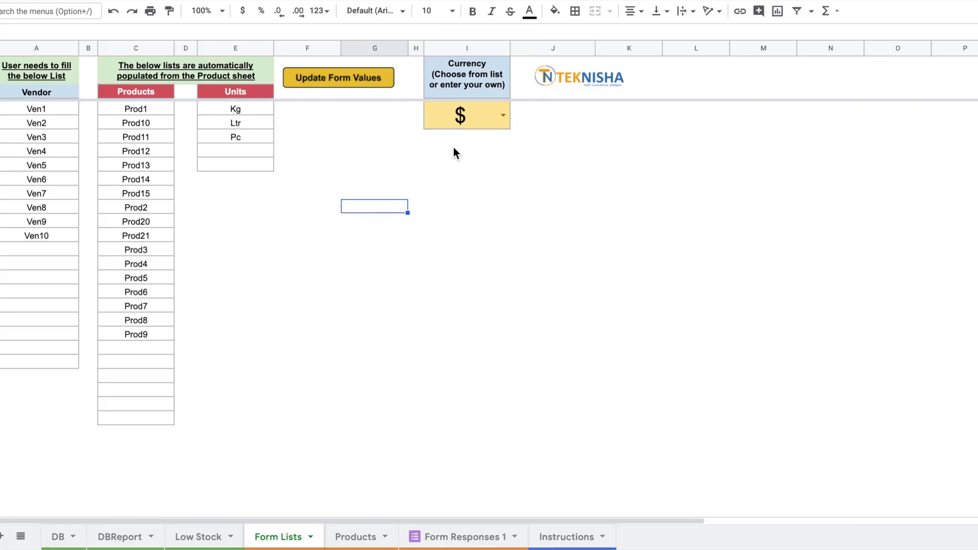
pyautogui.click(504, 116)
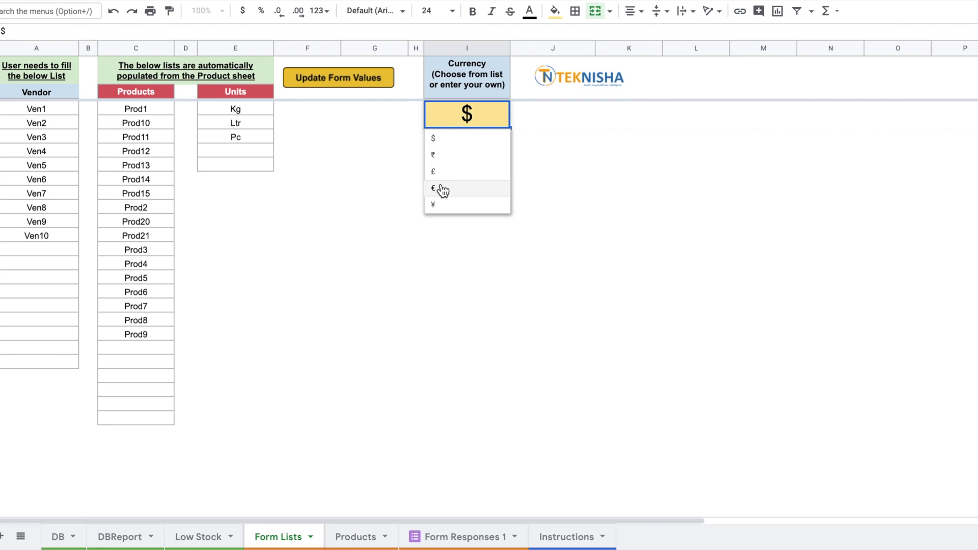
pyautogui.click(445, 142)
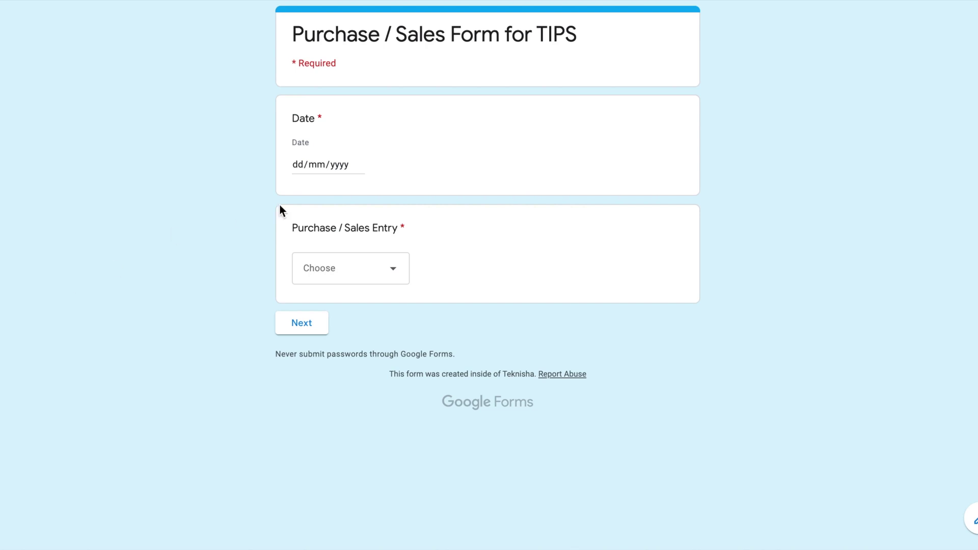
# Step: In the Purchase / Sales form, set the date to 09/05/2020, choose a Purchase entry and continue to the purchase section
pyautogui.click(358, 165)
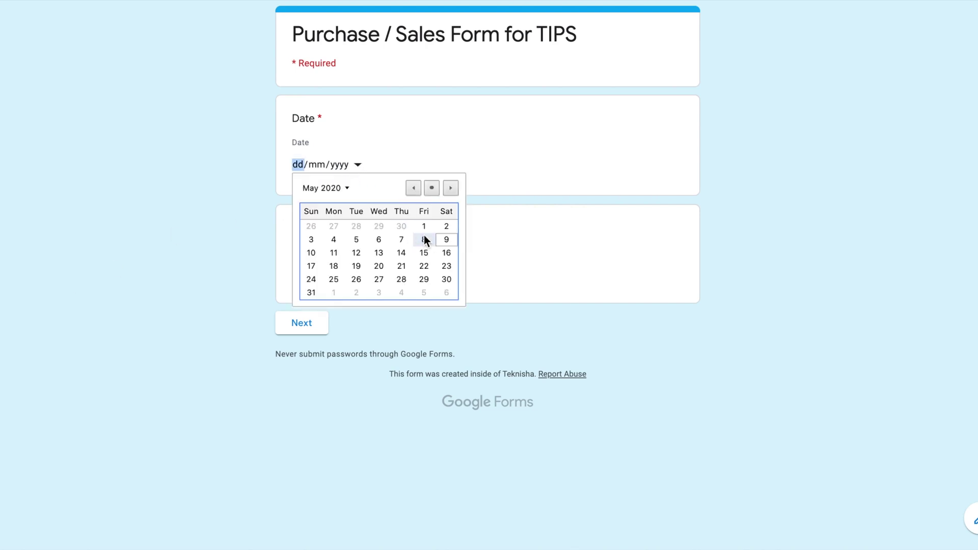
pyautogui.click(441, 240)
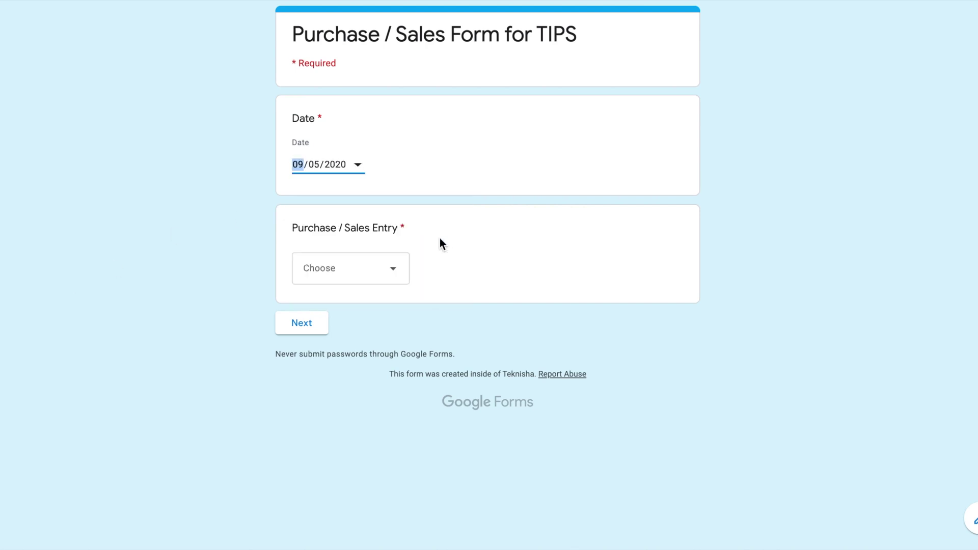
pyautogui.click(394, 269)
pyautogui.click(343, 312)
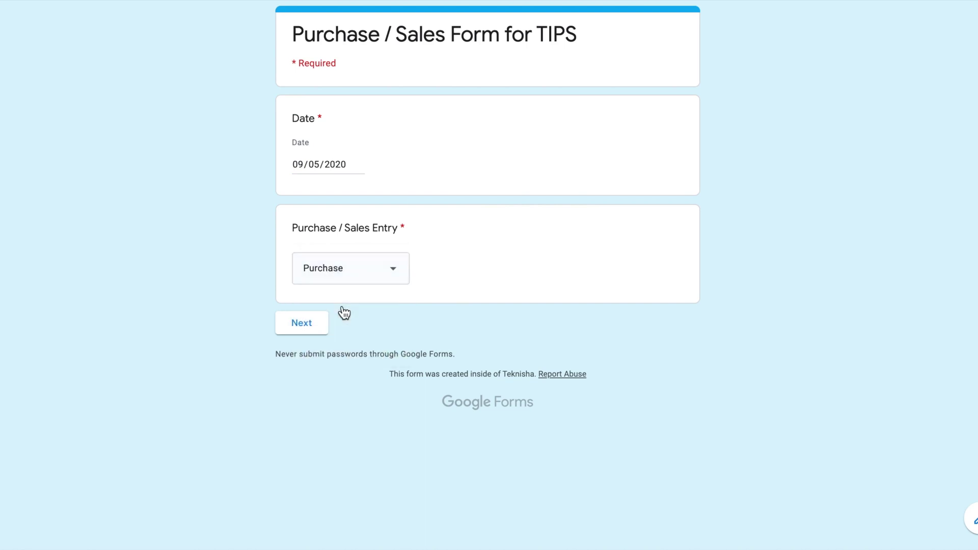
pyautogui.click(310, 328)
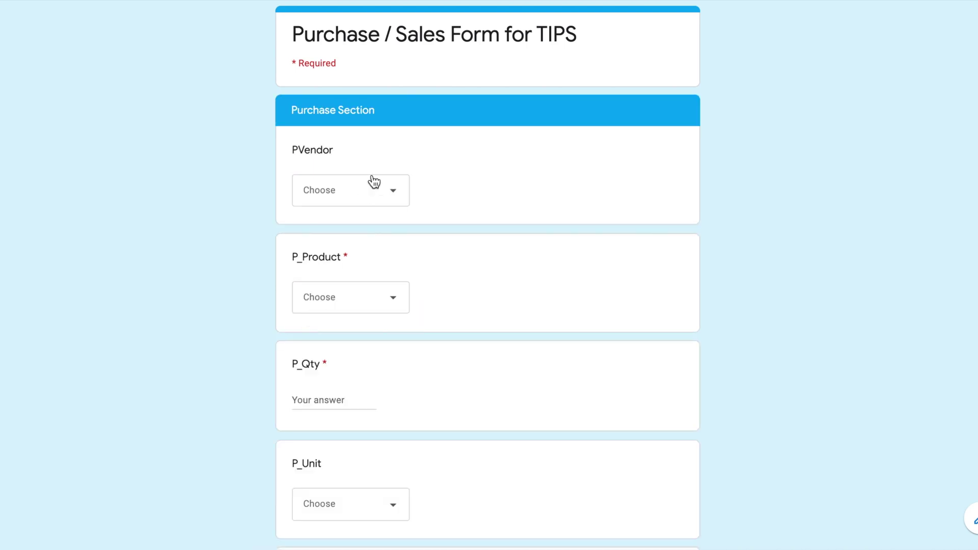
# Step: Choose Ven5 as the vendor and Prod21 as the product for the purchase
pyautogui.click(396, 191)
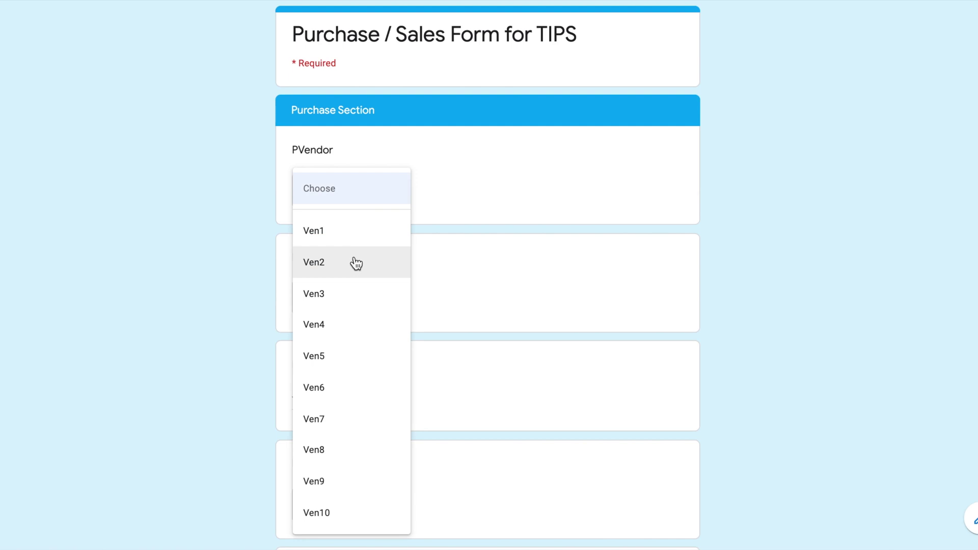
pyautogui.click(338, 357)
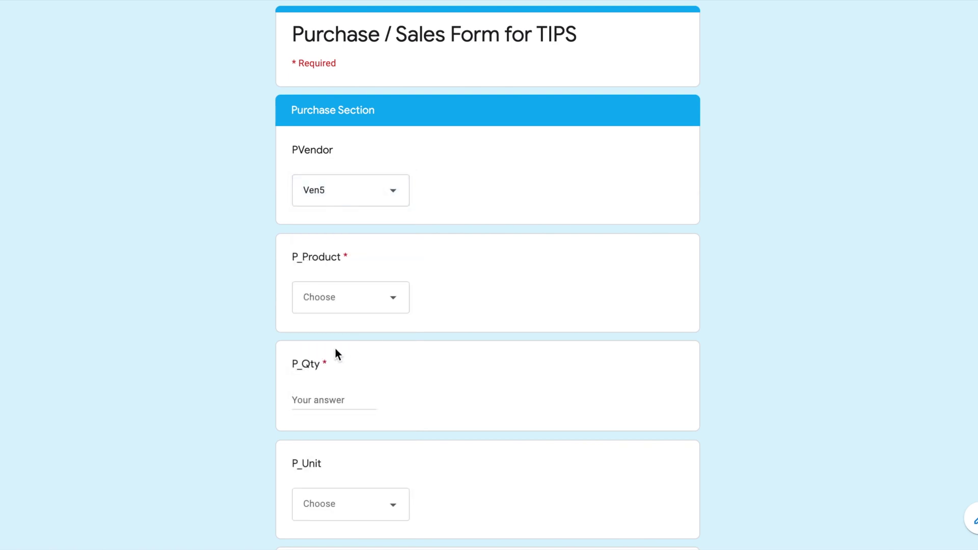
pyautogui.click(388, 298)
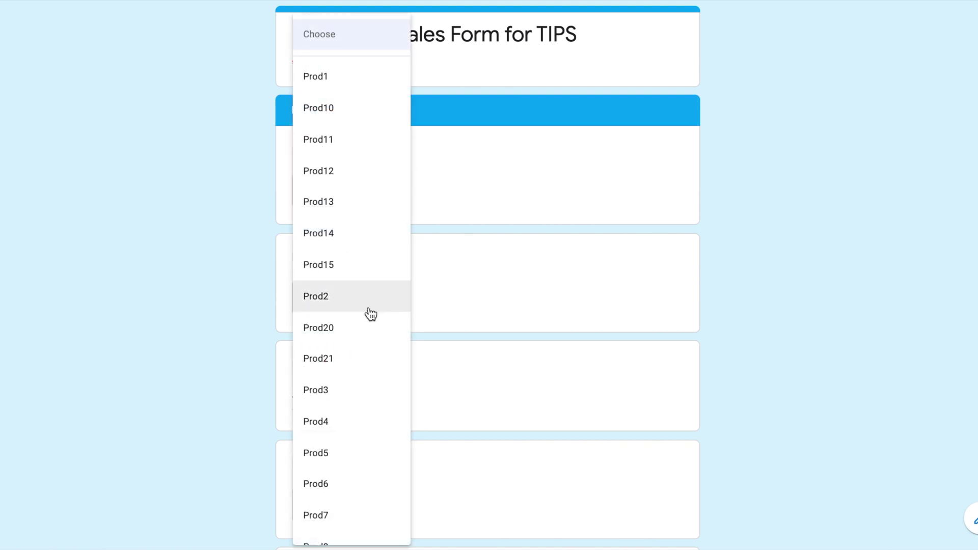
pyautogui.click(345, 368)
# Step: Set the purchase quantity to 25 and the unit to Kg
pyautogui.click(326, 396)
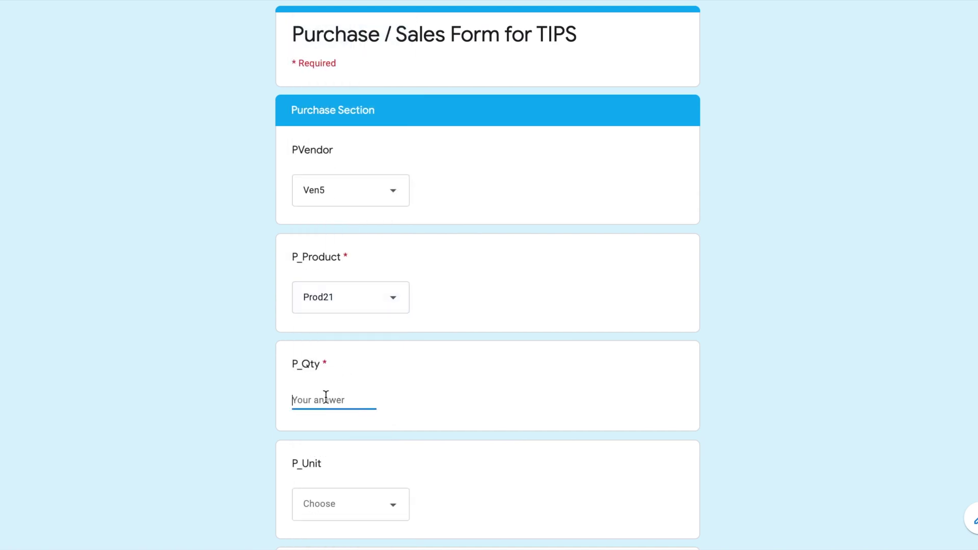
pyautogui.write('25')
pyautogui.scroll(-2, 393, 389)
pyautogui.click(391, 414)
pyautogui.click(345, 452)
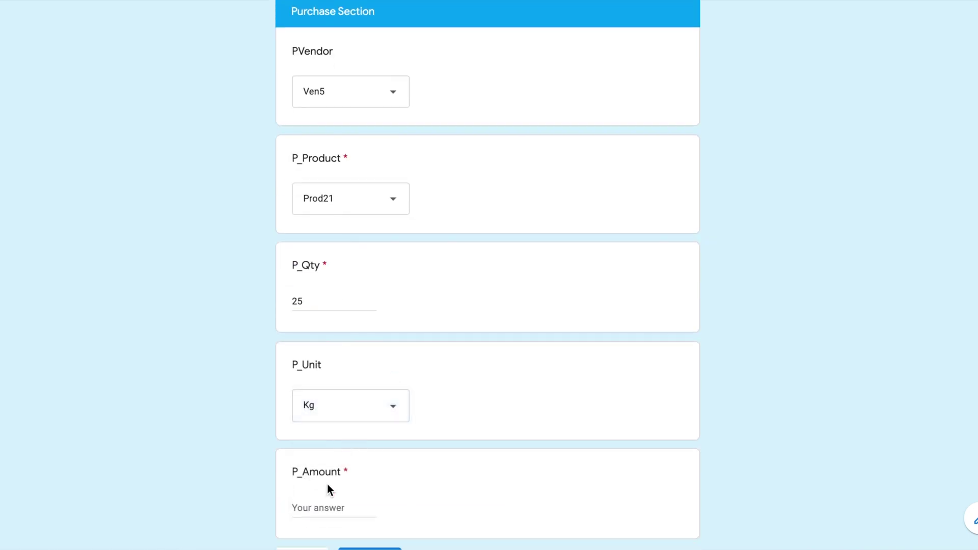
# Step: Enter 3000 as the purchase amount and submit the form
pyautogui.click(319, 506)
pyautogui.write('3000')
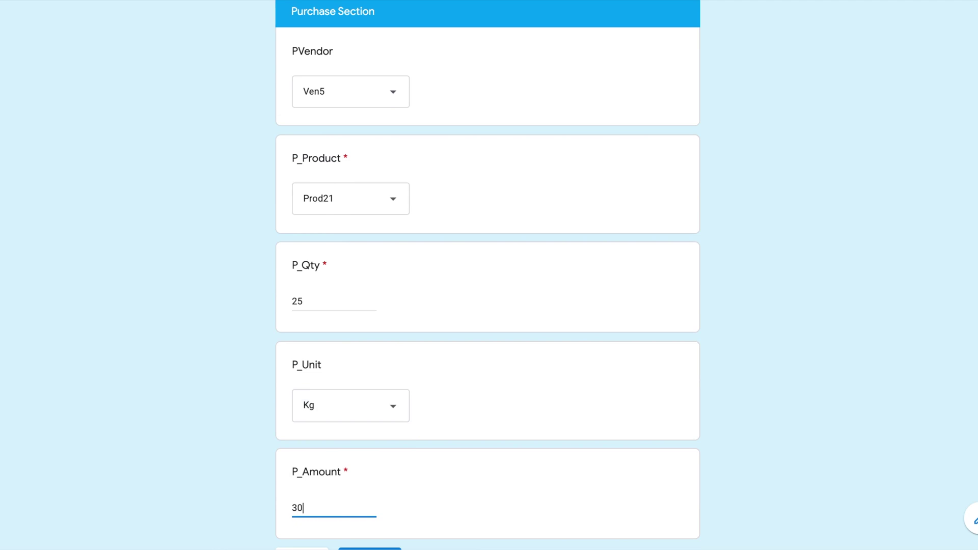
pyautogui.scroll(-2, 492, 473)
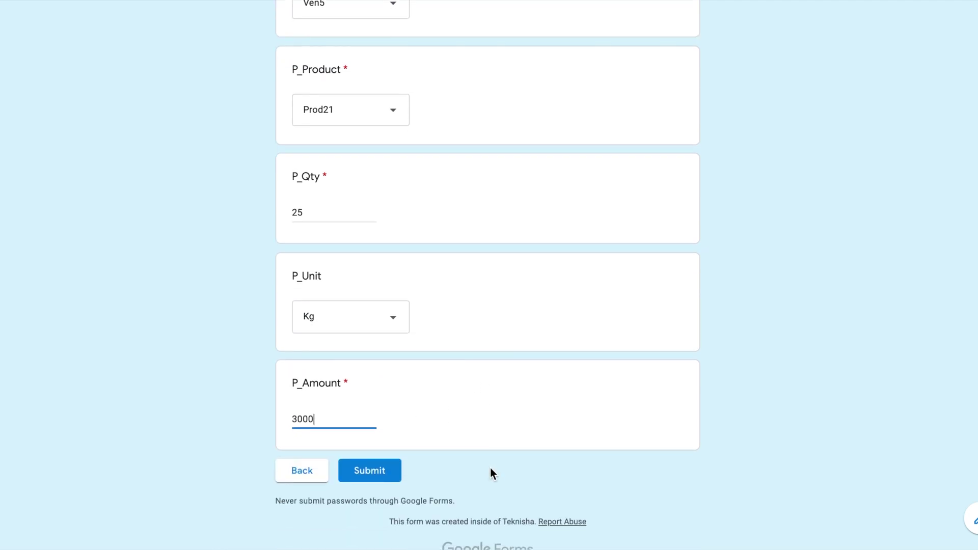
pyautogui.click(369, 470)
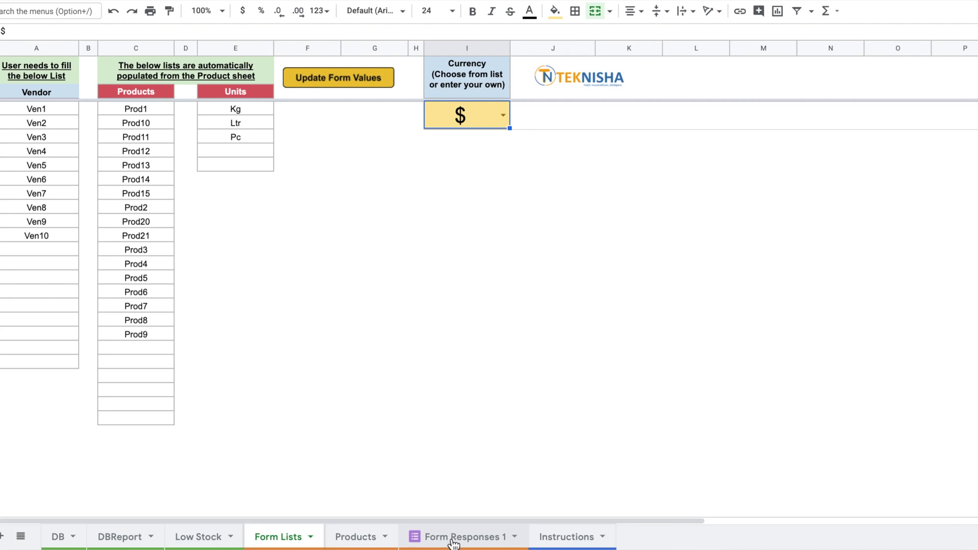
# Step: In the Form Responses 1 sheet, add a Sales entry dated 5/9/2020 in the first empty row and choose Prod21 as the sales product
pyautogui.click(455, 543)
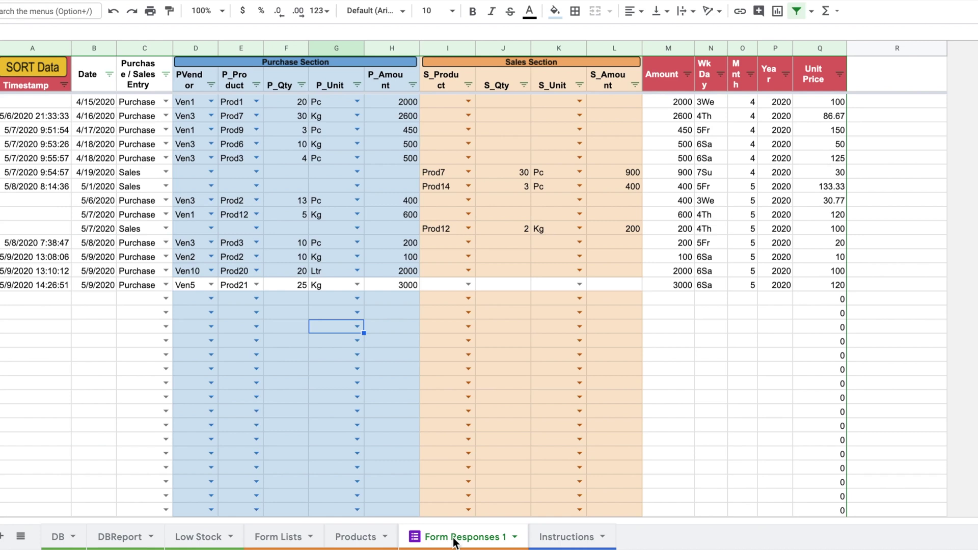
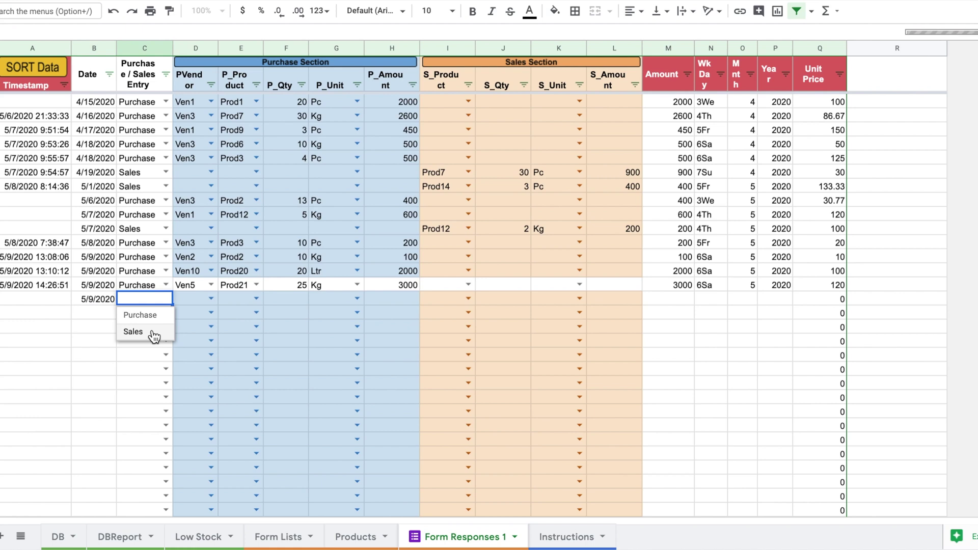
pyautogui.click(153, 337)
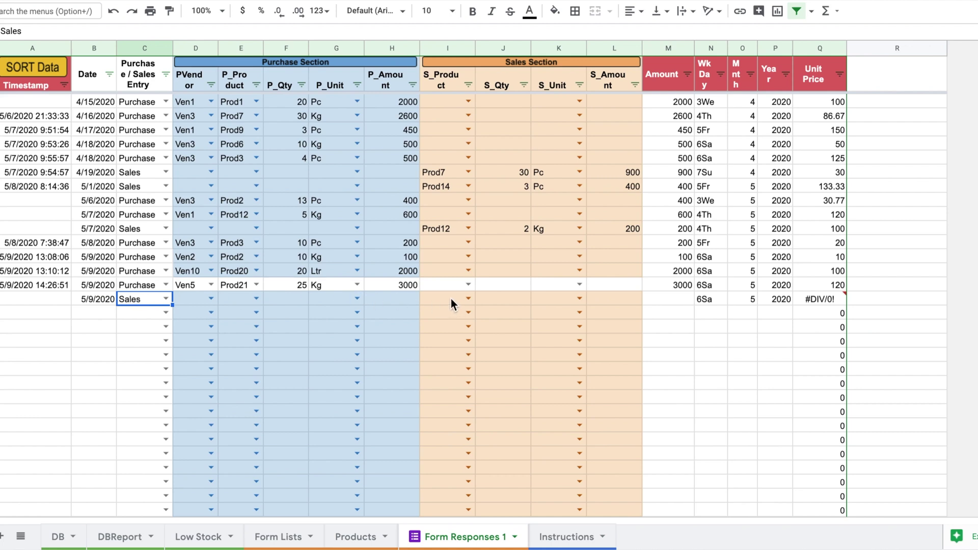
pyautogui.click(467, 299)
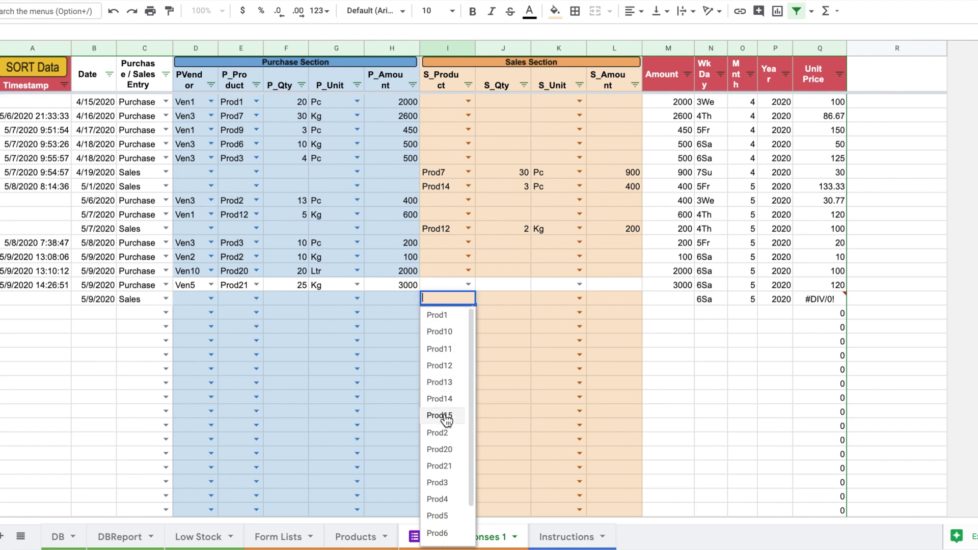
pyautogui.click(439, 466)
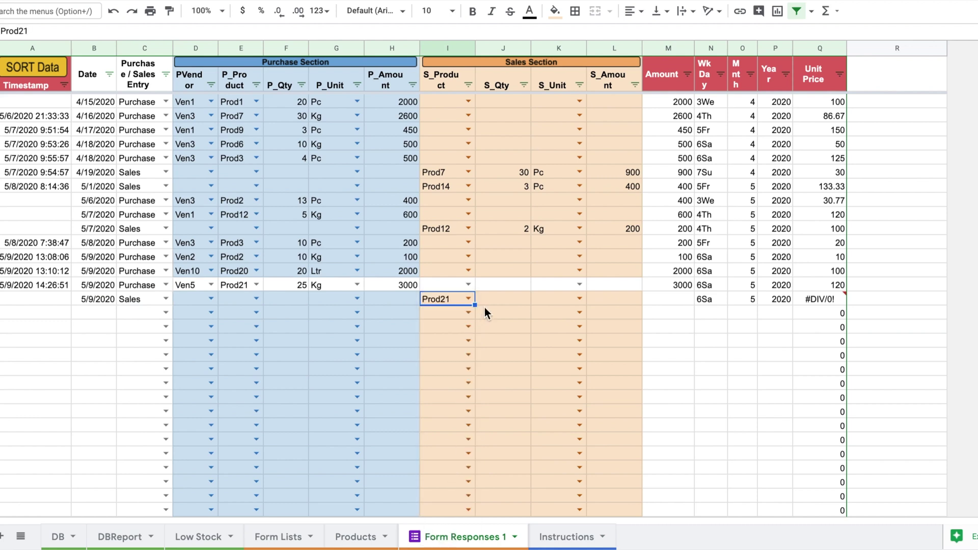
# Step: Set the sales quantity of the new Prod21 entry to 10 and its unit to Kg
pyautogui.click(505, 299)
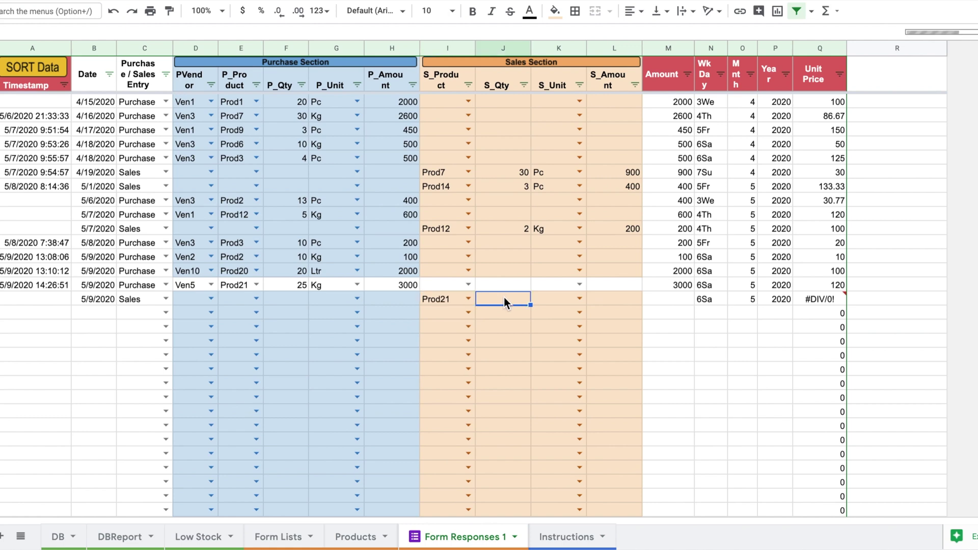
pyautogui.write('10')
pyautogui.click(580, 299)
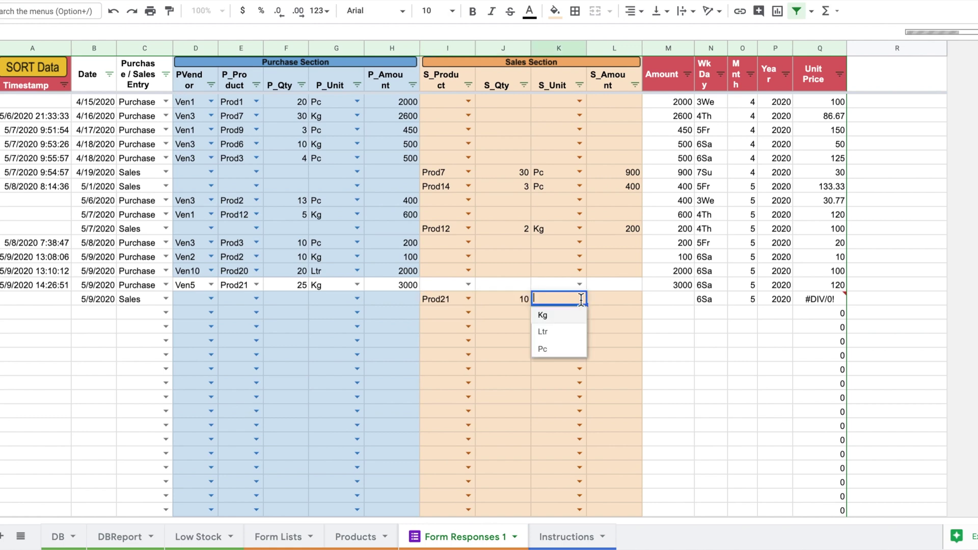
pyautogui.click(555, 317)
# Step: Enter 1300 as the sales amount for Prod21 and sort the form response data
pyautogui.click(610, 300)
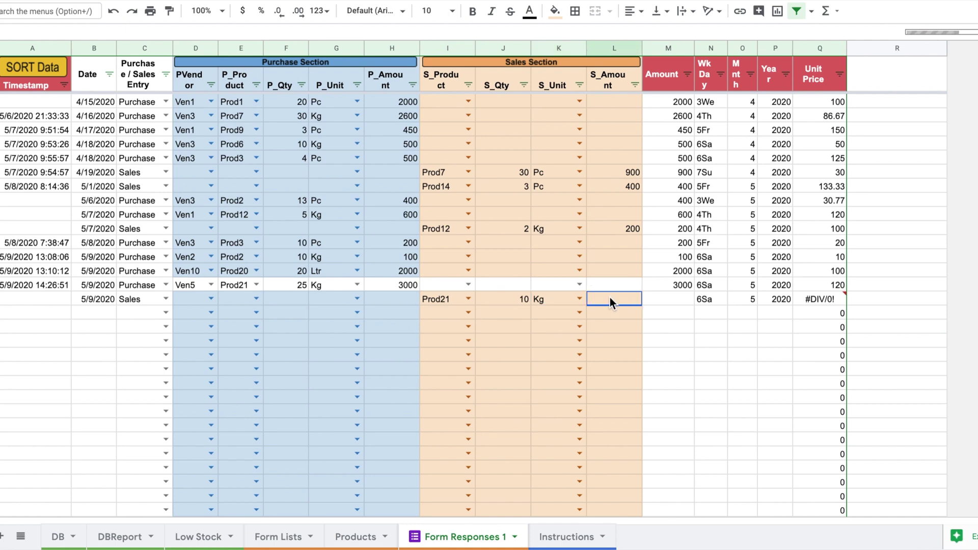
pyautogui.write('1300')
pyautogui.press('Return')
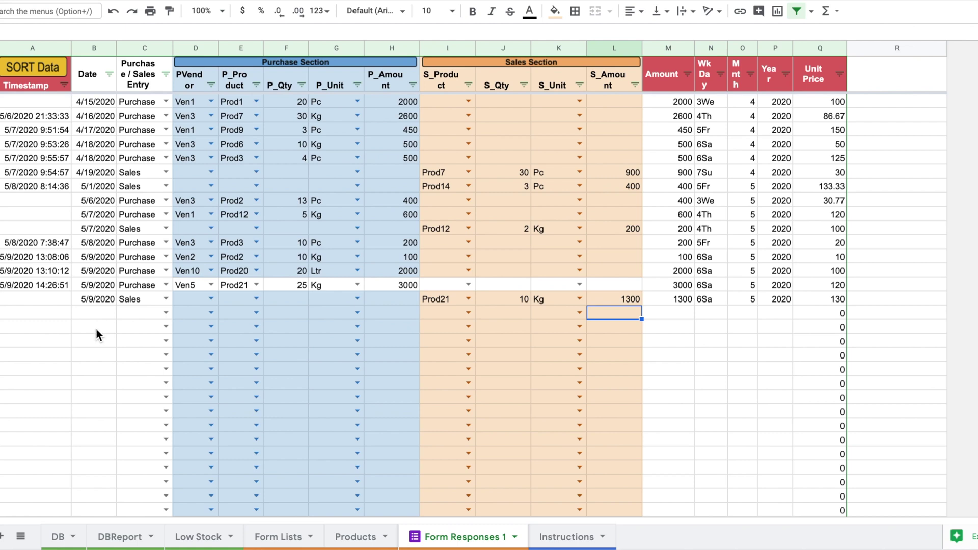
pyautogui.click(35, 66)
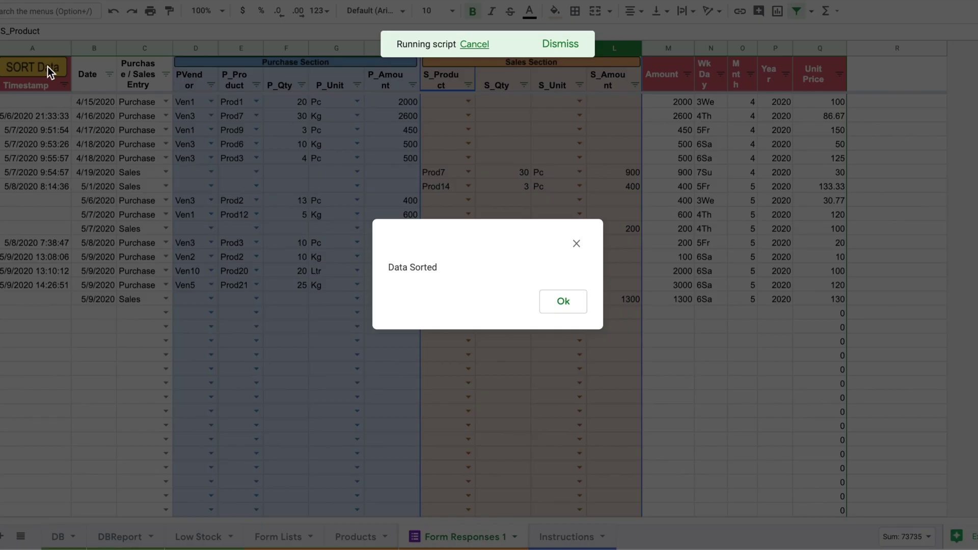
pyautogui.click(561, 306)
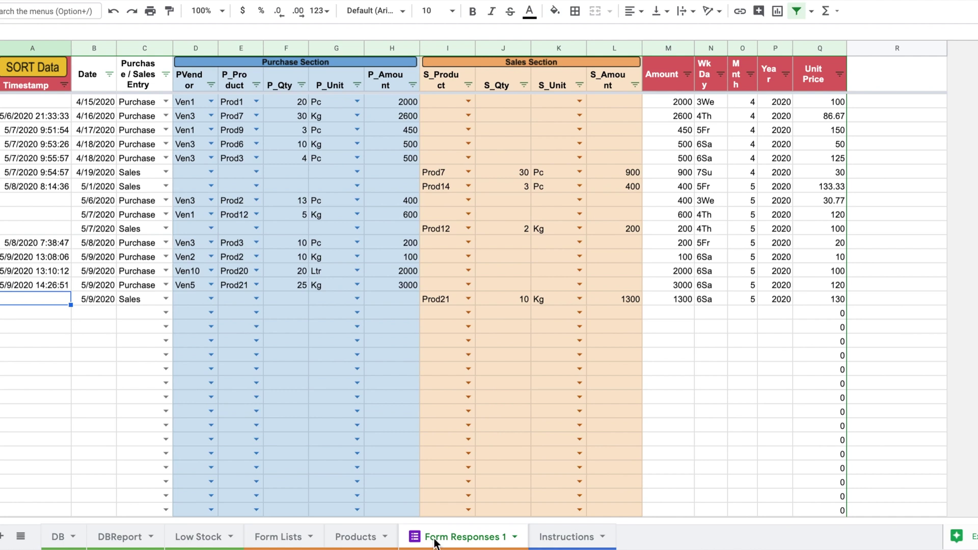
# Step: Open the DB dashboard sheet and examine the date cell and the Day, MTD, QTD and YTD summary
pyautogui.click(57, 536)
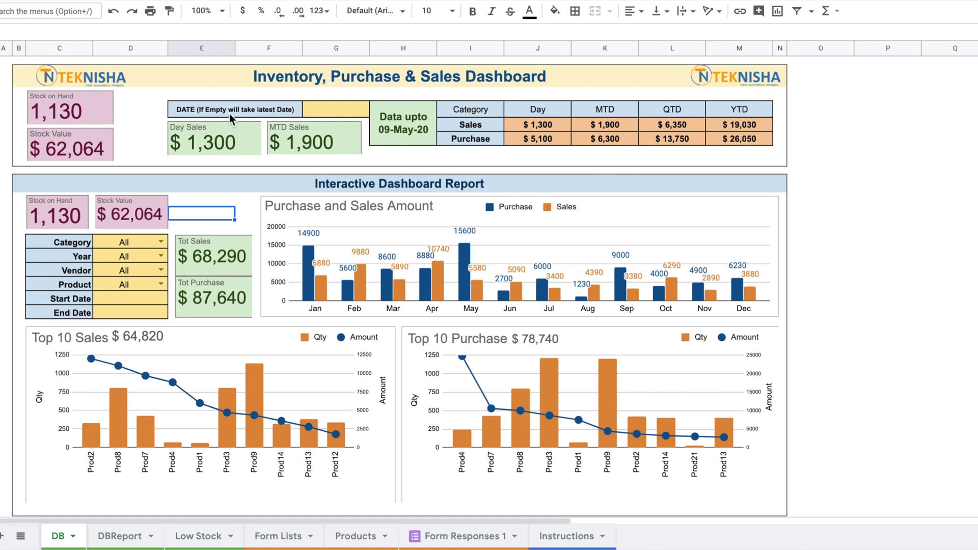
pyautogui.click(331, 111)
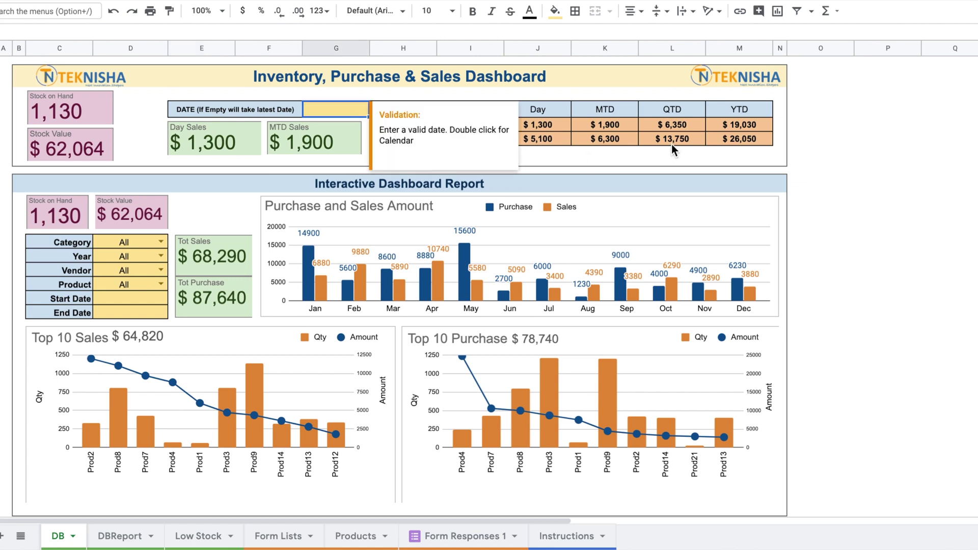
pyautogui.click(662, 156)
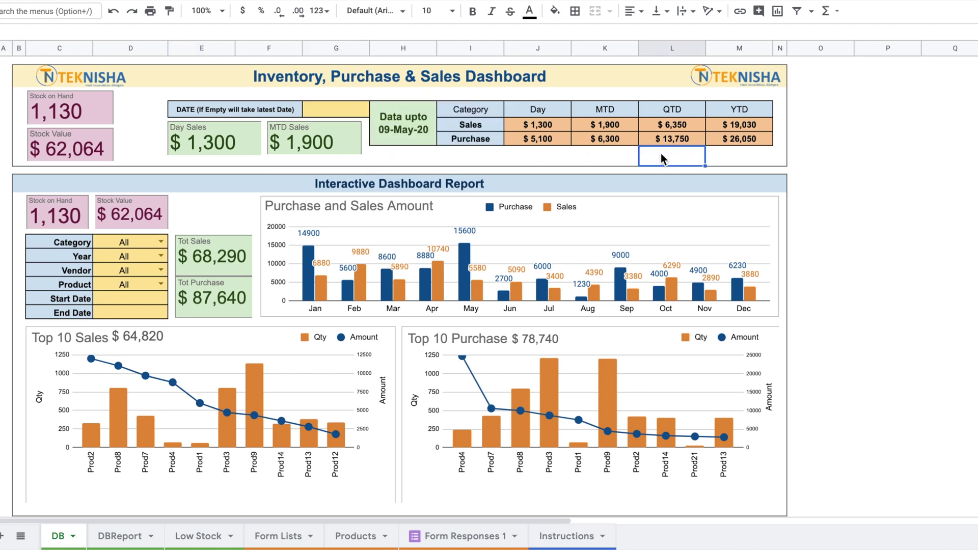
# Step: Set the dashboard date to 2020-03-31 to view the summary figures up to that day
pyautogui.doubleClick(352, 111)
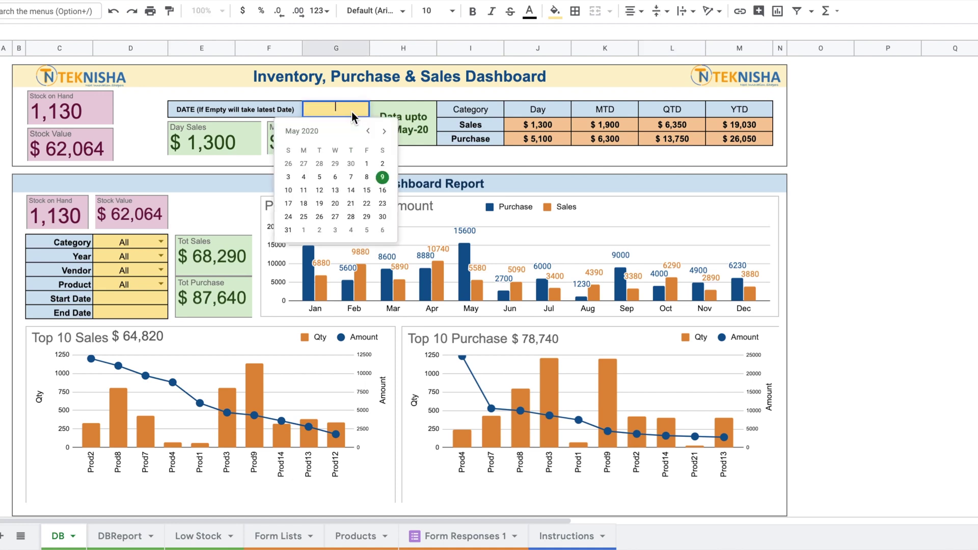
pyautogui.click(369, 134)
pyautogui.click(369, 133)
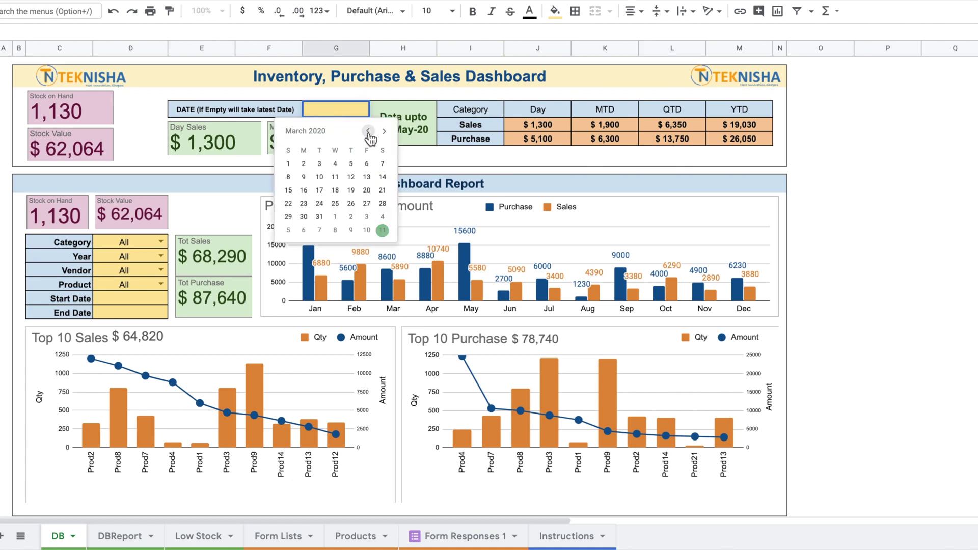
pyautogui.click(319, 217)
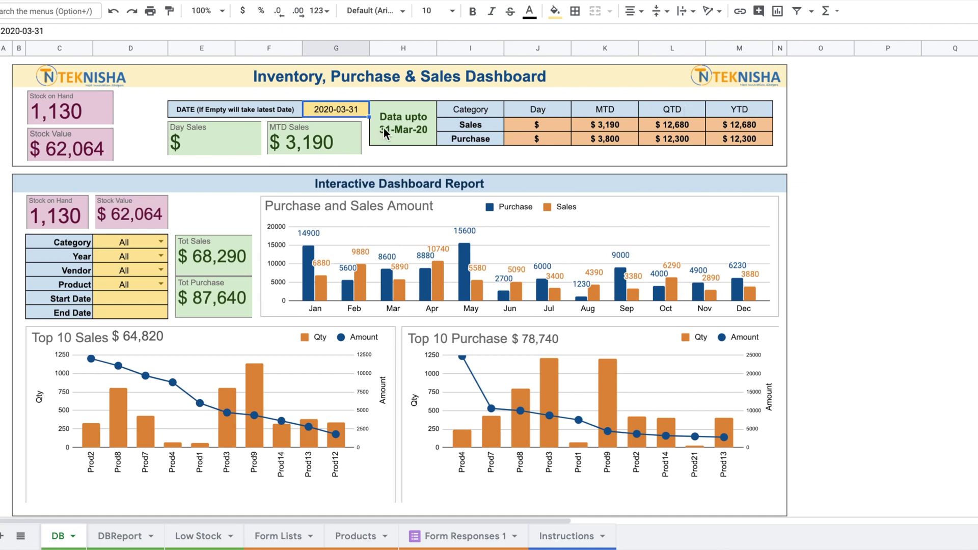
pyautogui.moveTo(353, 116)
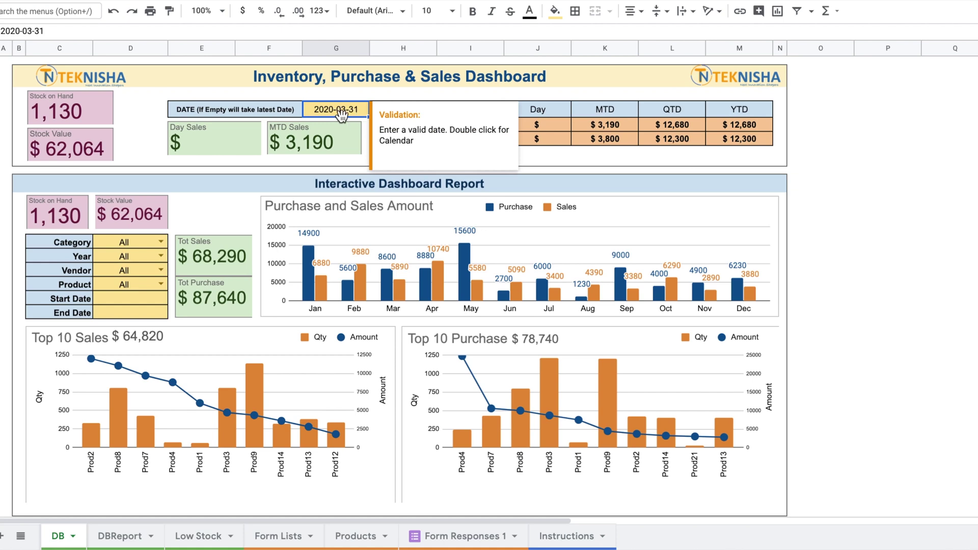
pyautogui.click(824, 141)
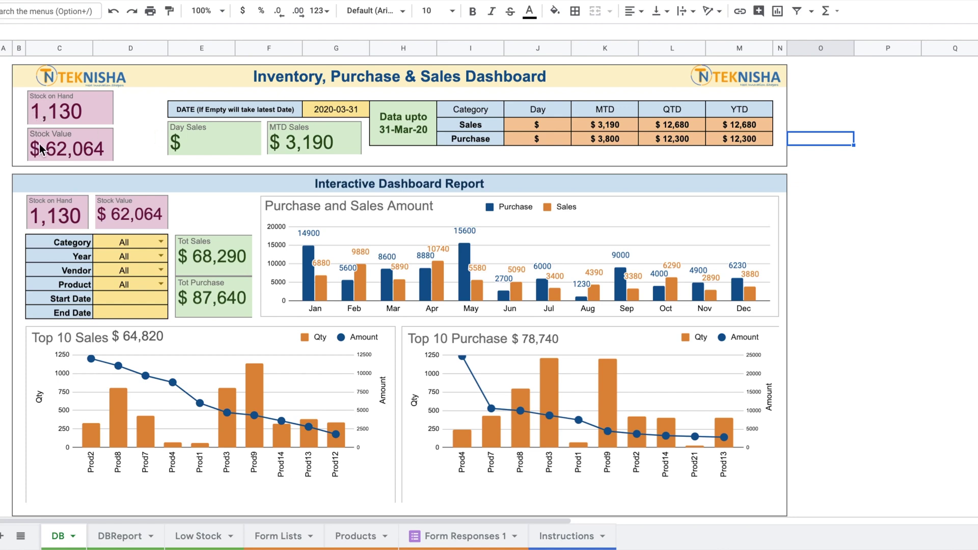
# Step: Clear the dashboard date so the summary uses the latest date
pyautogui.click(335, 111)
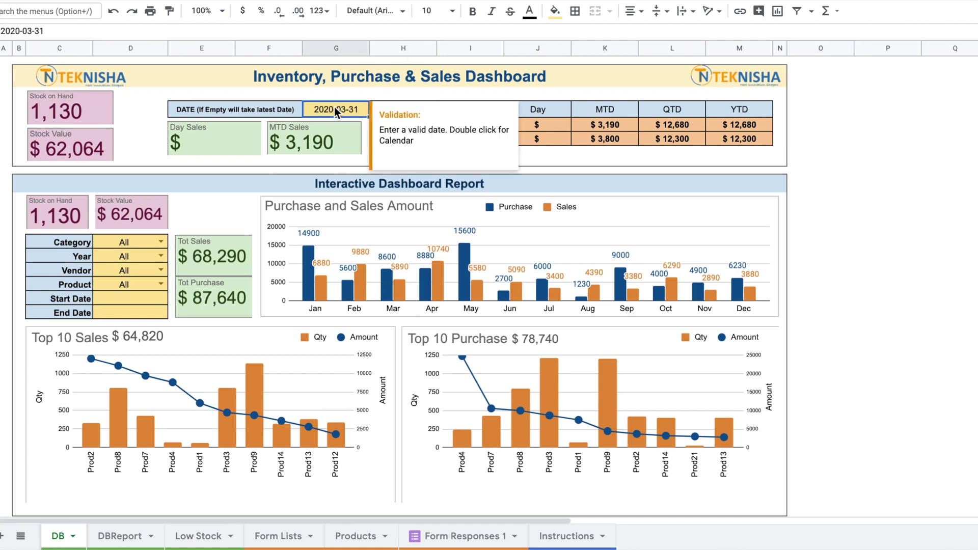
pyautogui.press('Delete')
pyautogui.click(842, 143)
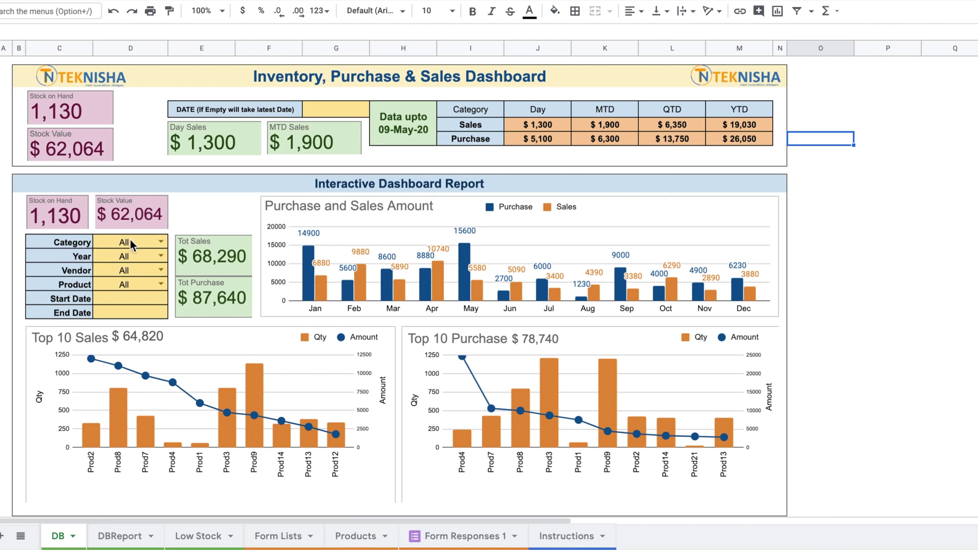
# Step: Filter the Interactive Dashboard Report to the Purchase category and the year 2020
pyautogui.click(161, 241)
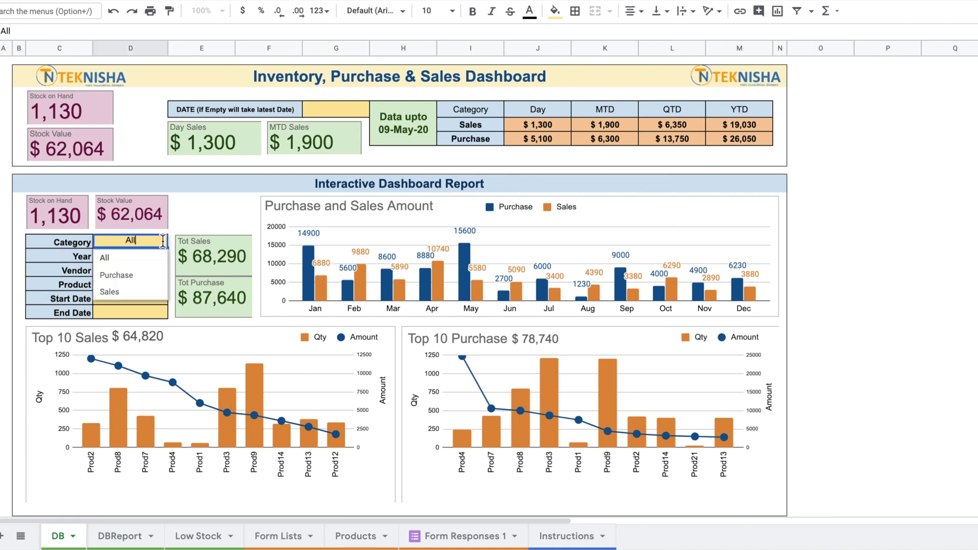
pyautogui.click(133, 273)
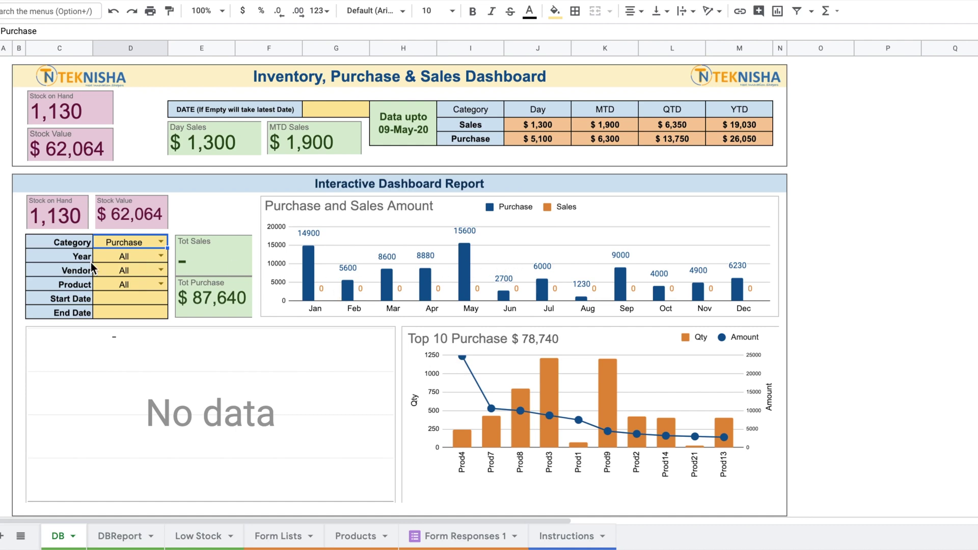
pyautogui.click(159, 256)
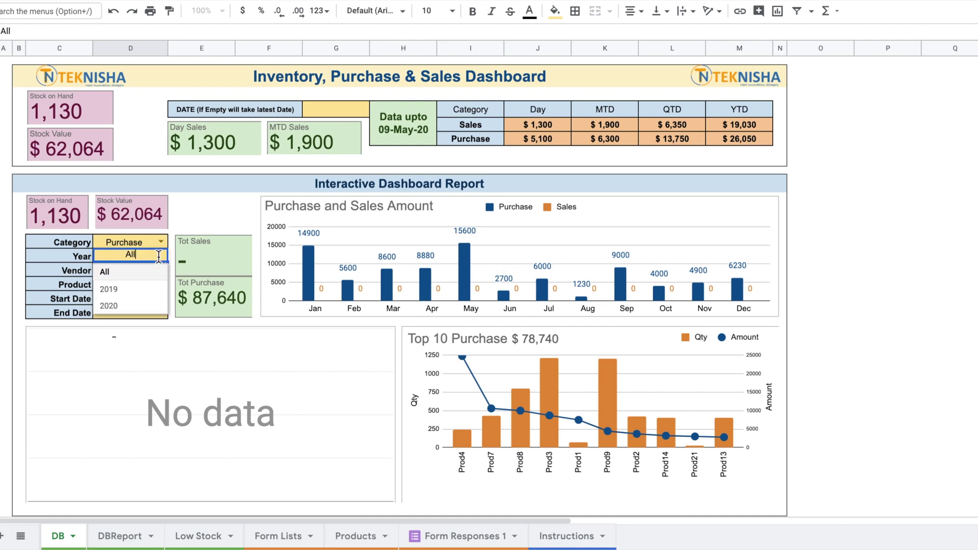
pyautogui.click(124, 307)
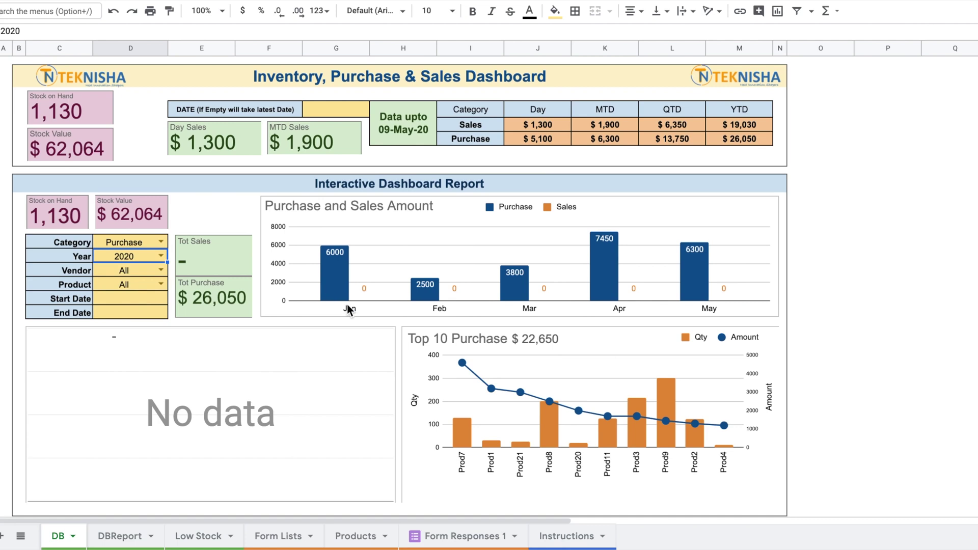
# Step: Set the Category filter of the interactive report back to All
pyautogui.click(163, 243)
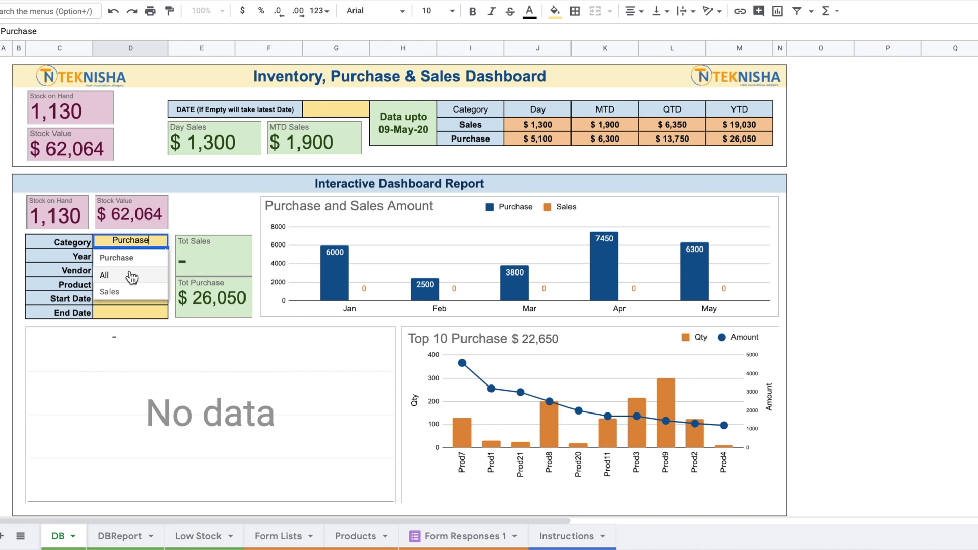
pyautogui.click(104, 275)
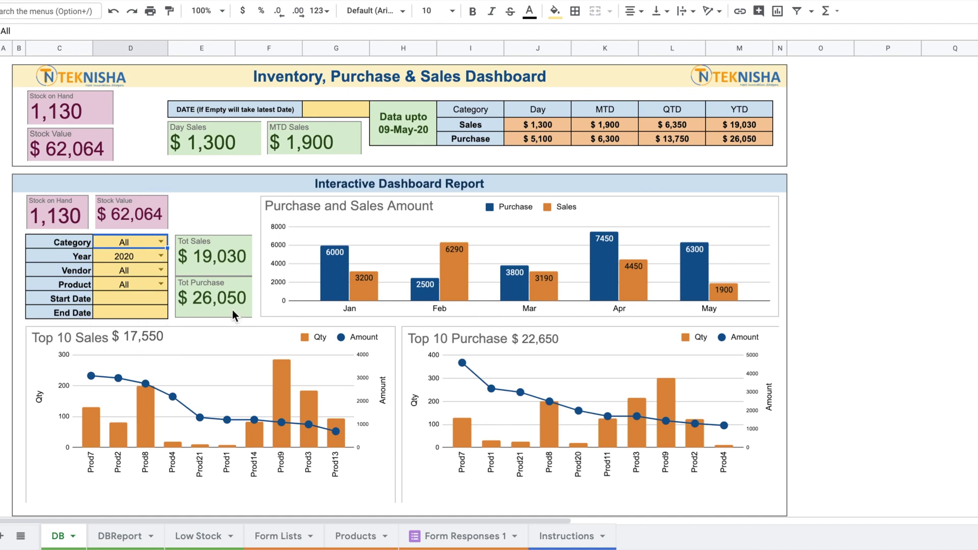
# Step: Filter the interactive report by product Prod1 to view its figures, and return the Product filter to All
pyautogui.click(161, 285)
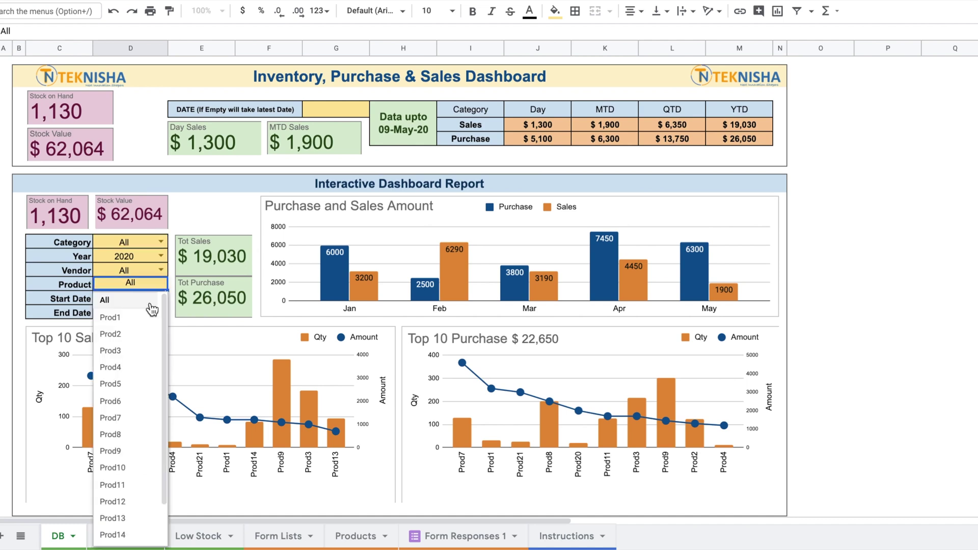
pyautogui.click(133, 320)
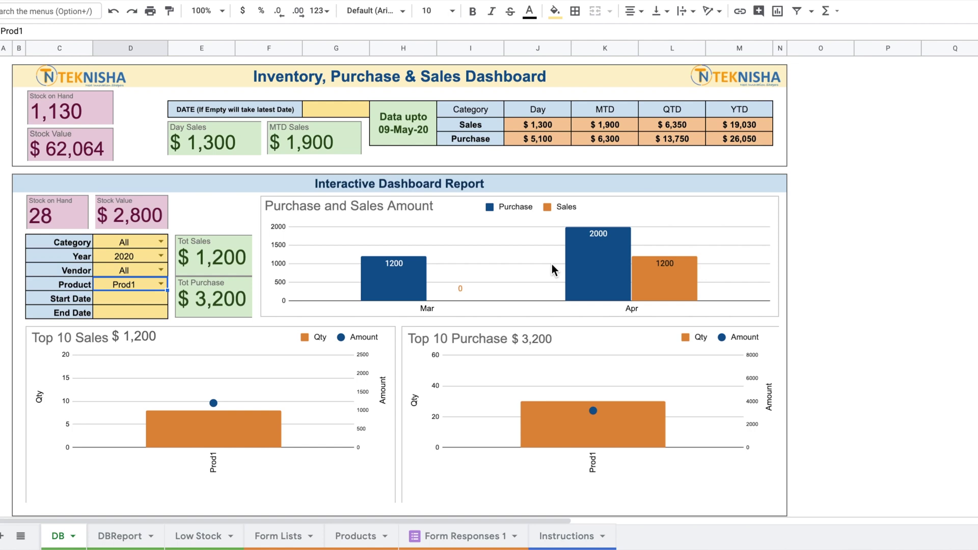
pyautogui.click(162, 285)
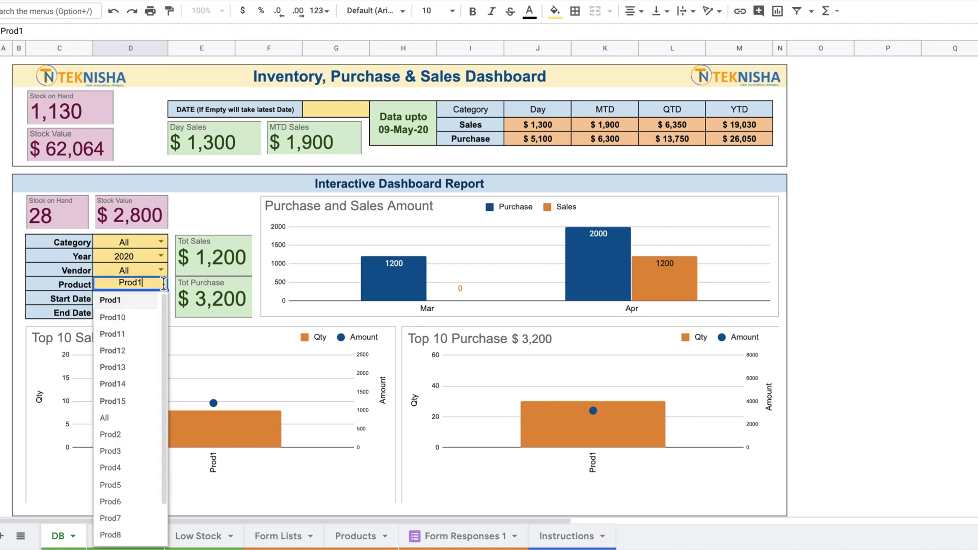
pyautogui.click(105, 418)
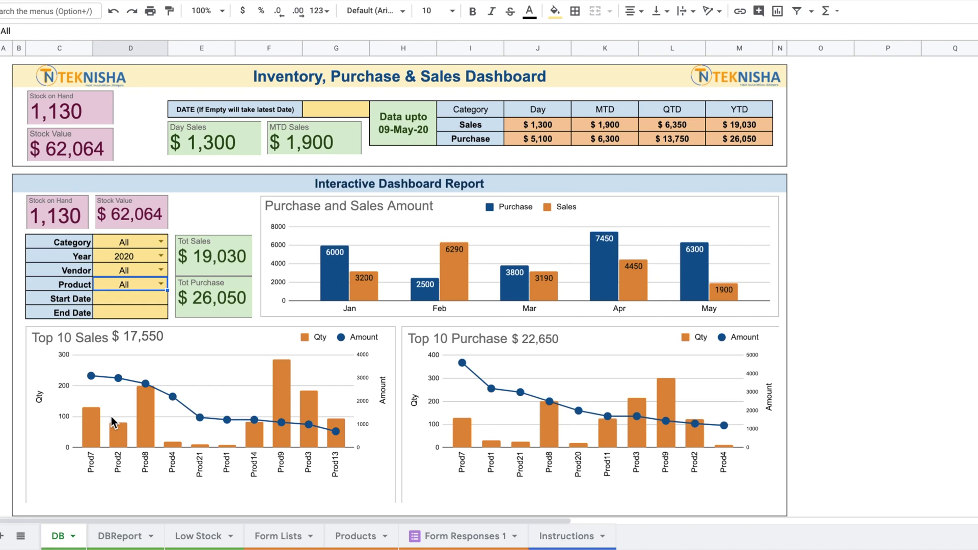
# Step: Filter the interactive report to vendor Ven1 and product Prod1
pyautogui.click(161, 271)
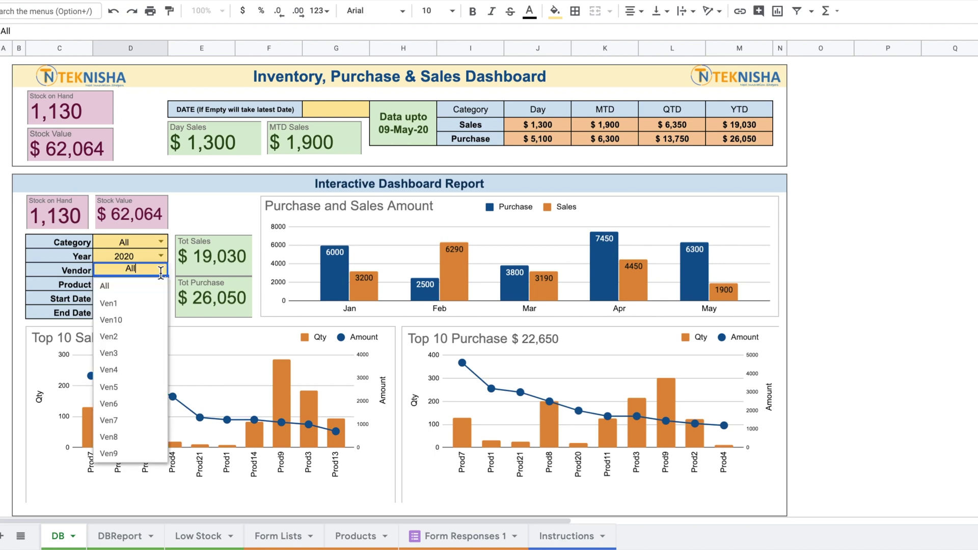
pyautogui.click(135, 306)
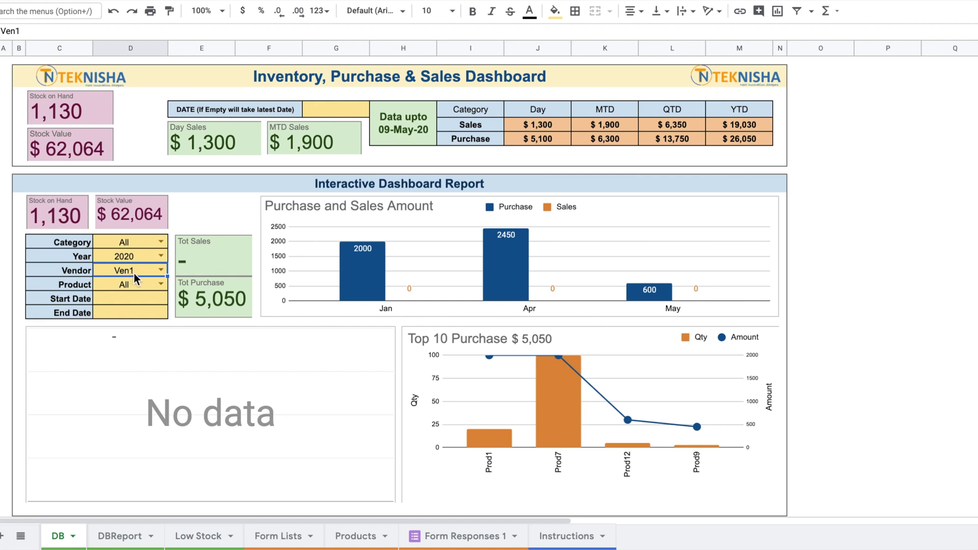
pyautogui.click(160, 285)
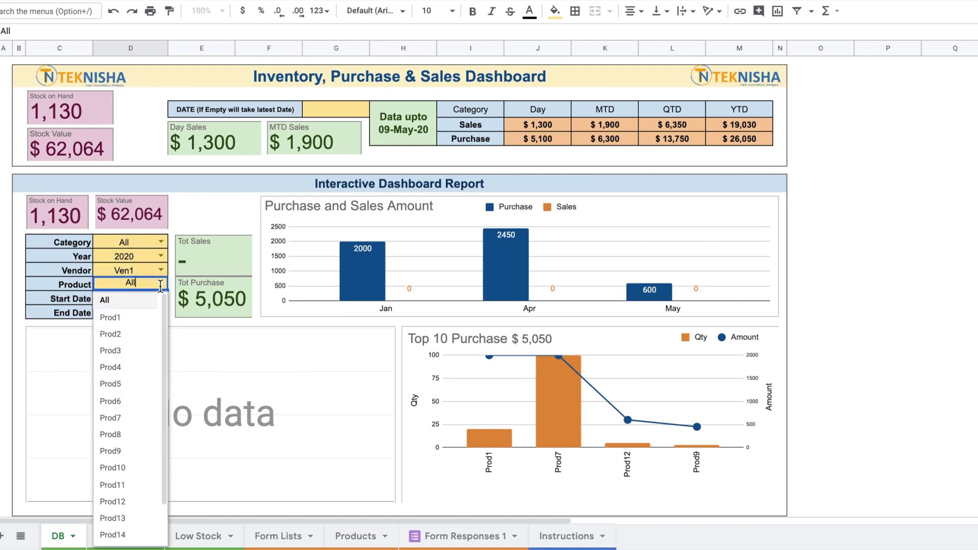
pyautogui.click(134, 320)
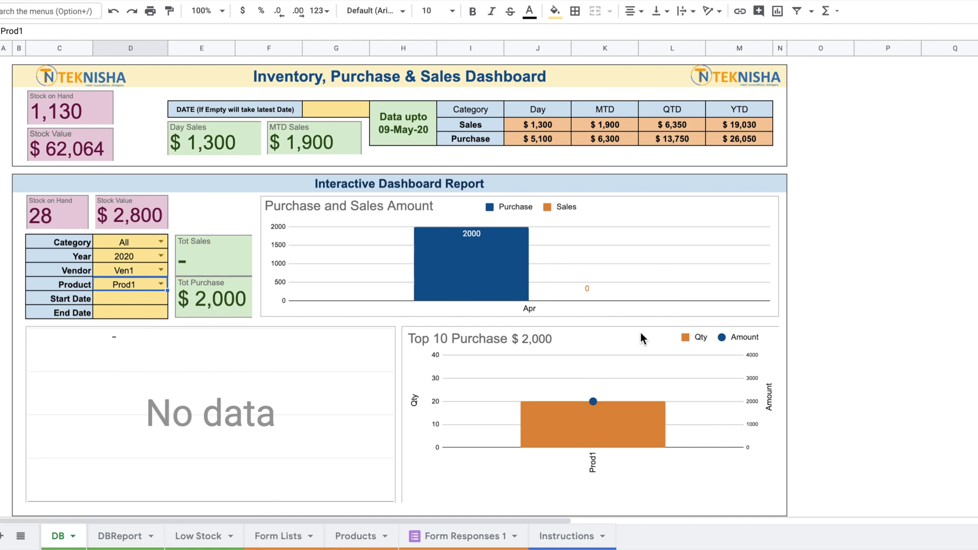
# Step: Reset the interactive report's Product, Vendor and Year filters to All
pyautogui.click(643, 433)
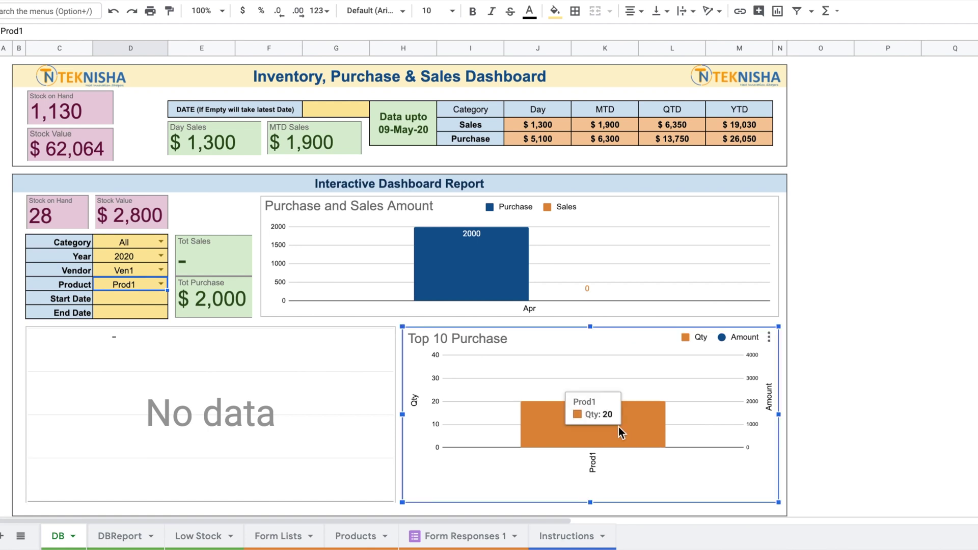
pyautogui.click(162, 270)
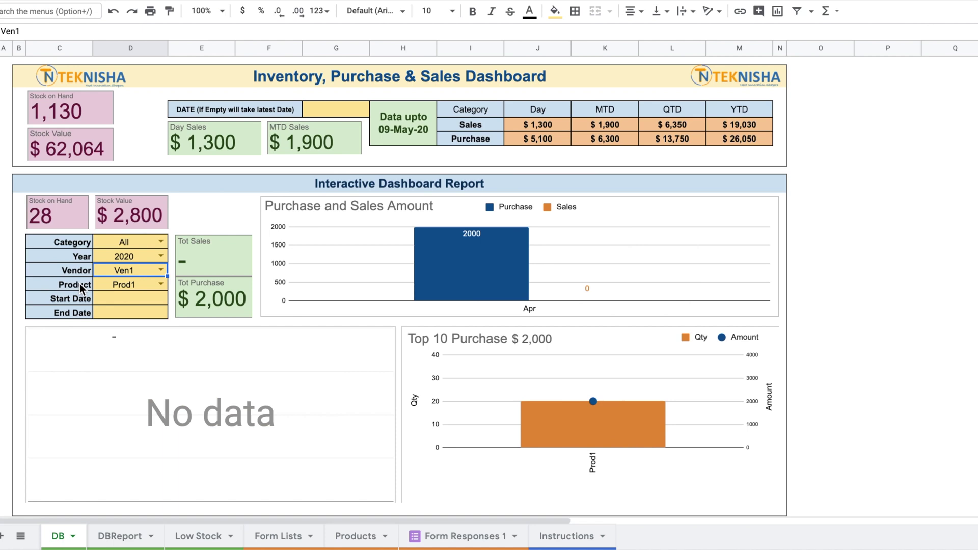
pyautogui.click(162, 284)
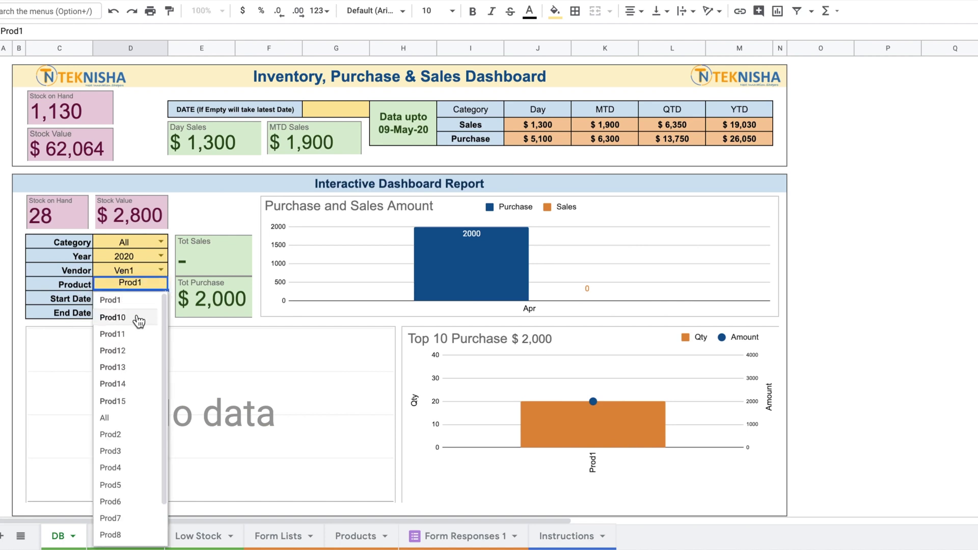
pyautogui.click(120, 417)
pyautogui.click(161, 270)
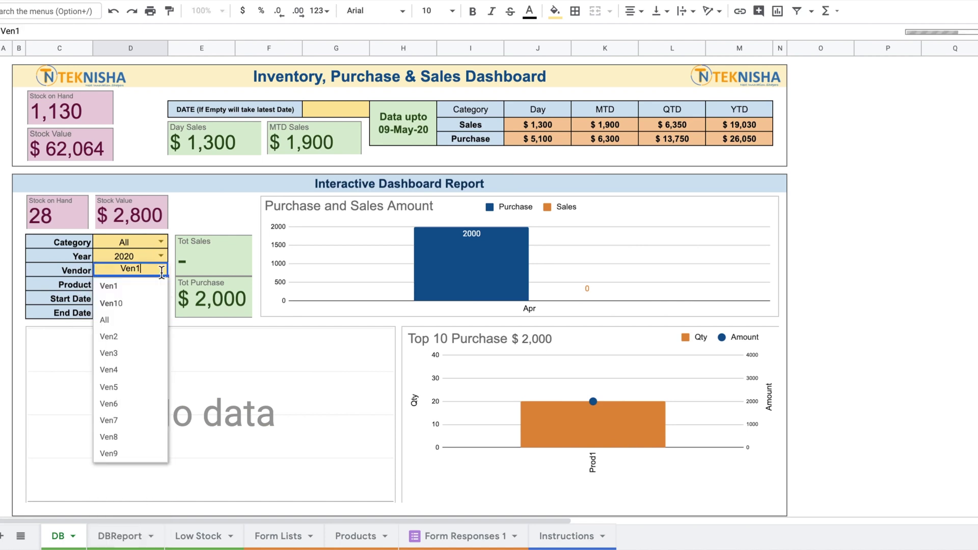
pyautogui.click(104, 319)
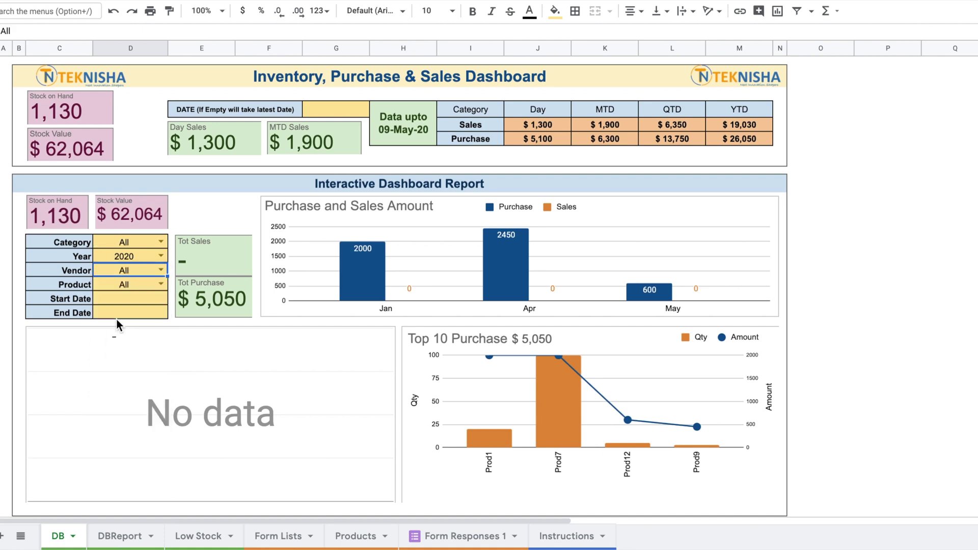
pyautogui.click(162, 257)
pyautogui.click(122, 288)
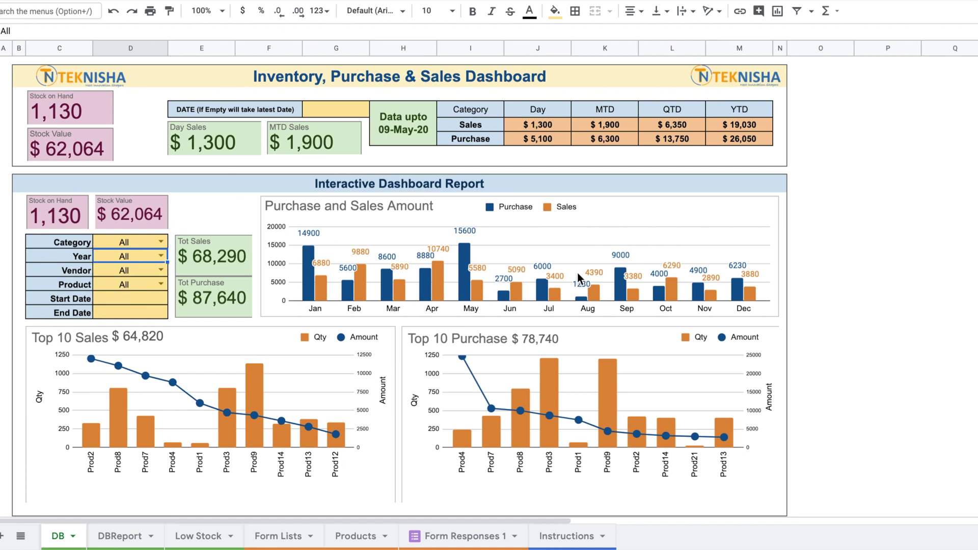
# Step: Limit the interactive report to the date range from 2020-01-01 to 2020-03-31
pyautogui.doubleClick(134, 298)
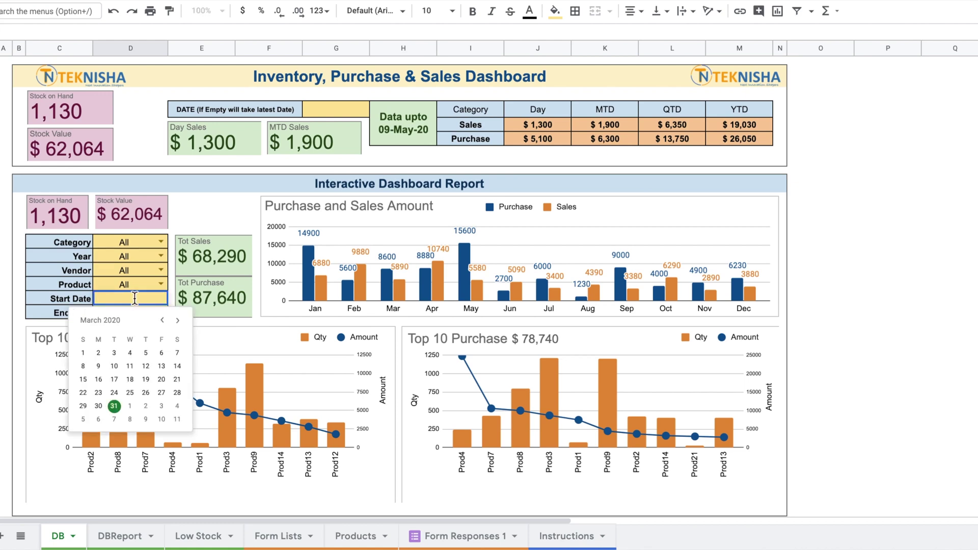
pyautogui.click(162, 321)
pyautogui.click(162, 321)
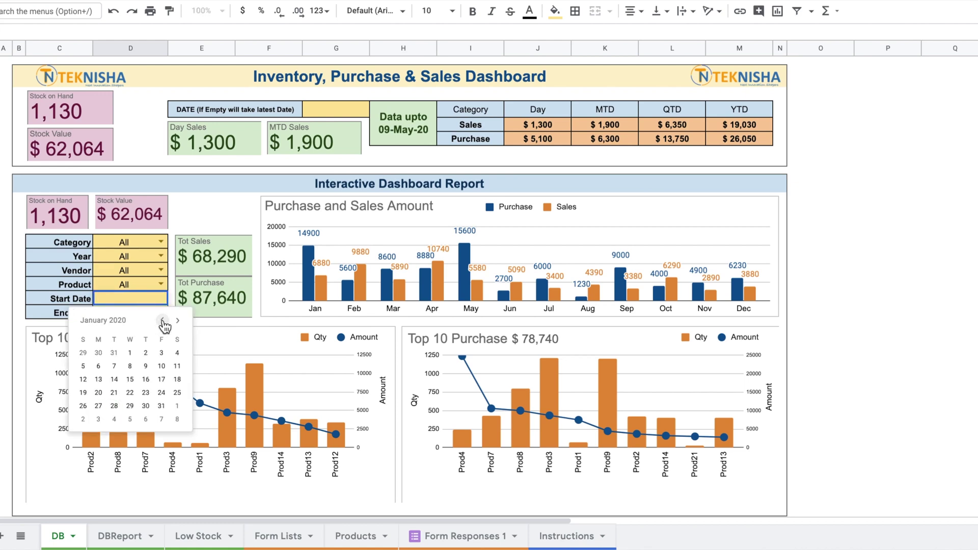
pyautogui.click(131, 353)
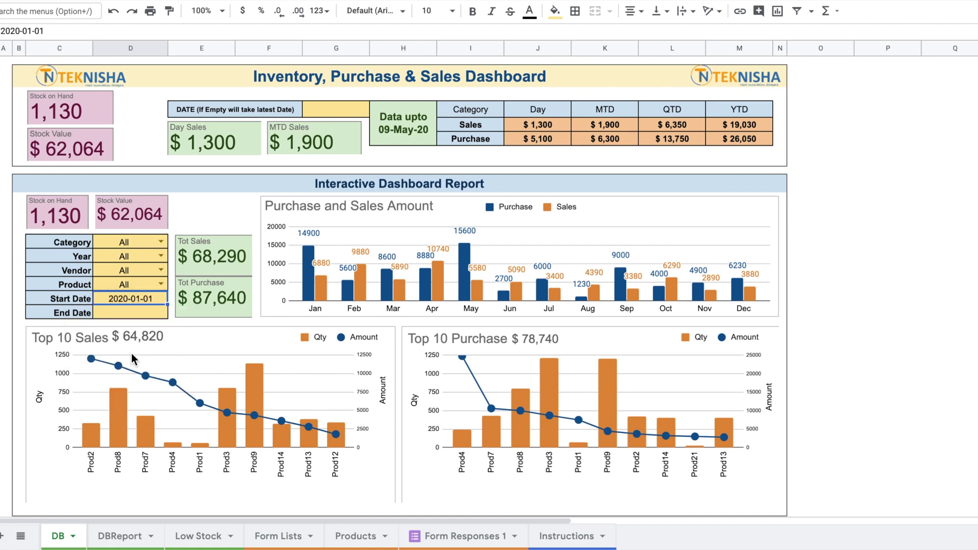
pyautogui.doubleClick(140, 312)
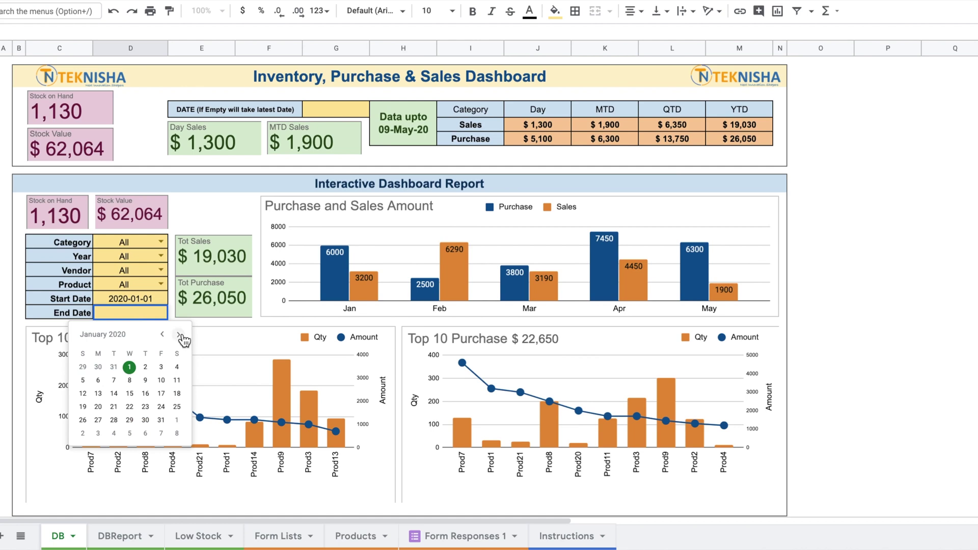
pyautogui.click(179, 336)
pyautogui.click(180, 336)
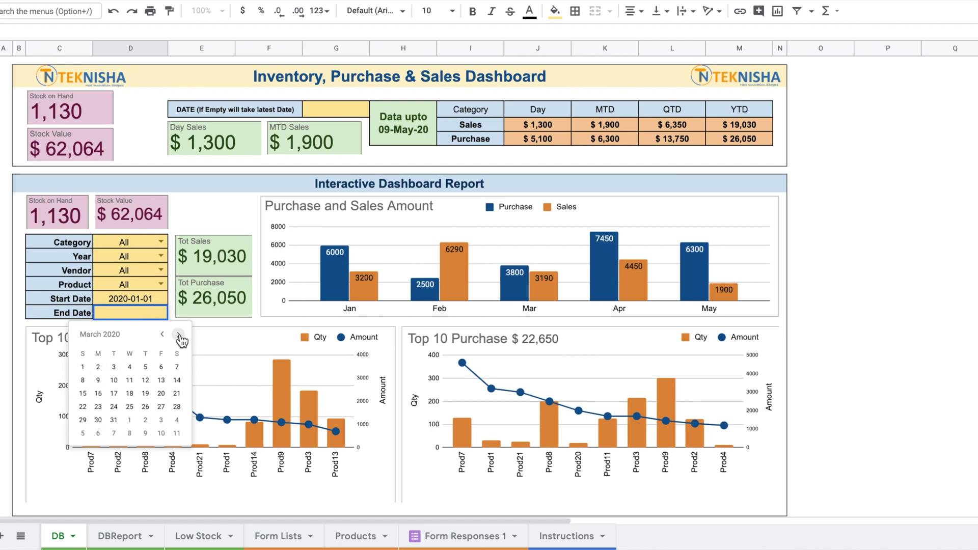
pyautogui.click(116, 421)
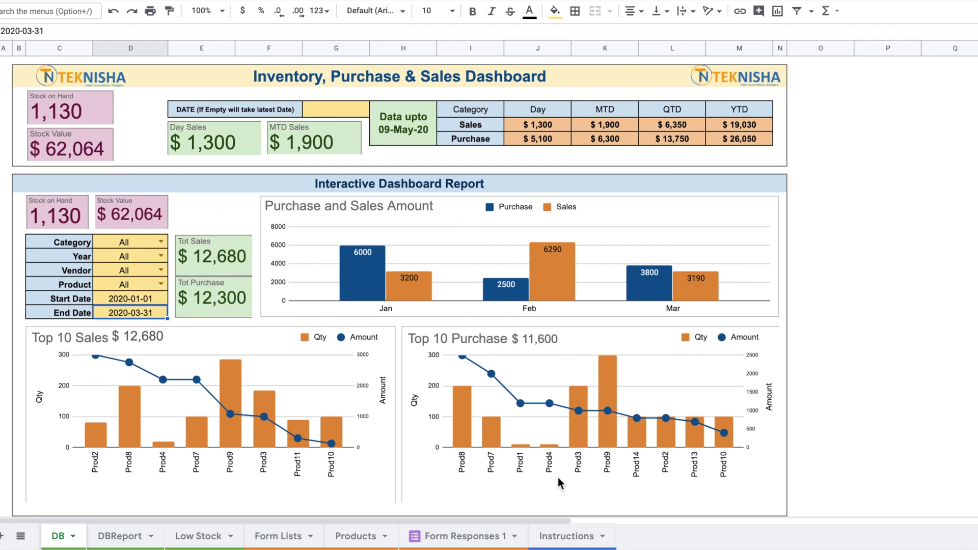
pyautogui.click(138, 315)
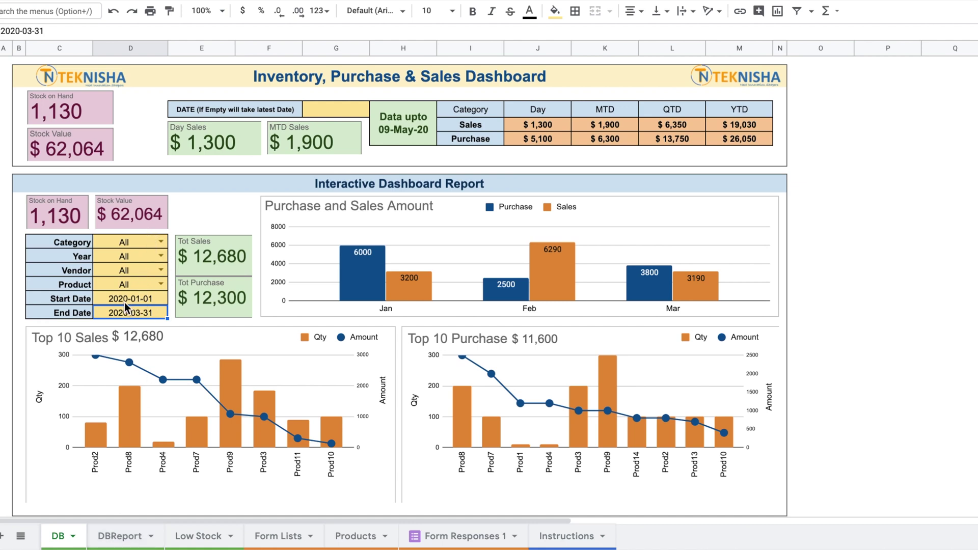
# Step: Review the purchase and sales entries in the DBReport sheet for the chosen date range
pyautogui.click(114, 543)
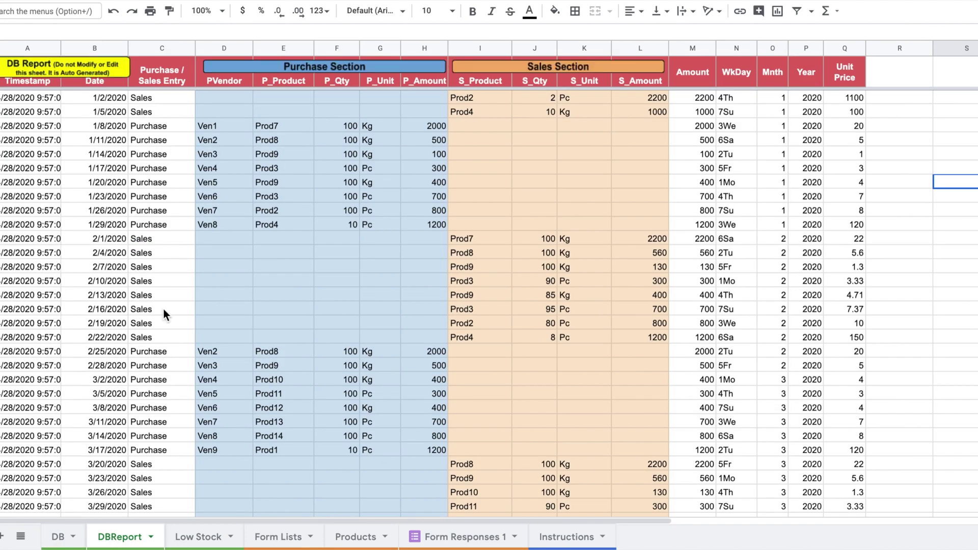
pyautogui.scroll(-5, 388, 287)
pyautogui.scroll(4, 387, 286)
pyautogui.scroll(1, 387, 286)
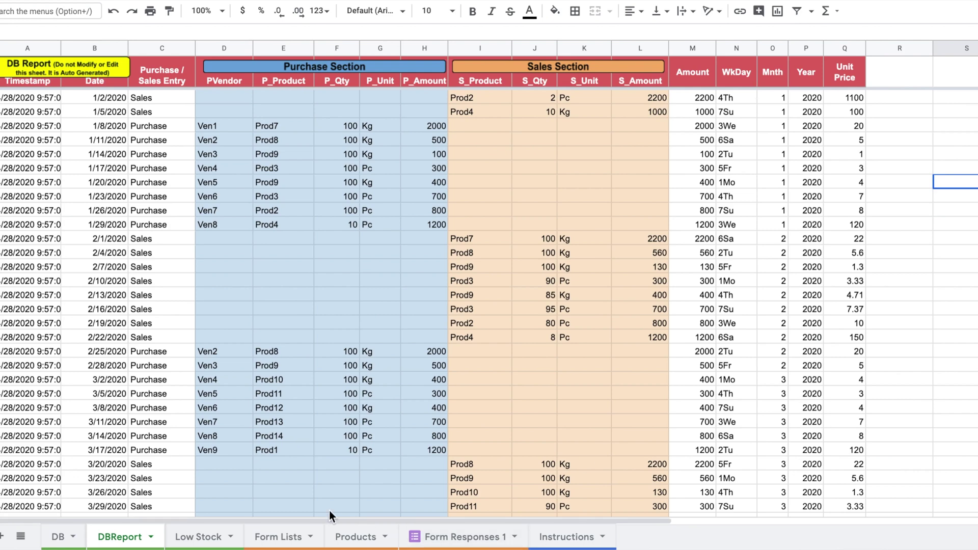
# Step: Filter the dashboard's interactive report to the Purchase category and view the matching entries in DBReport
pyautogui.click(59, 540)
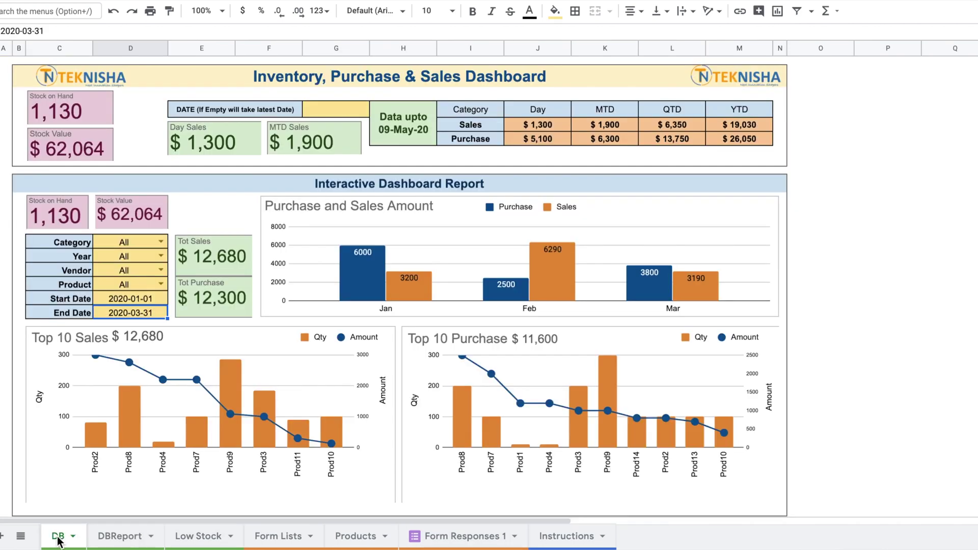
pyautogui.click(156, 243)
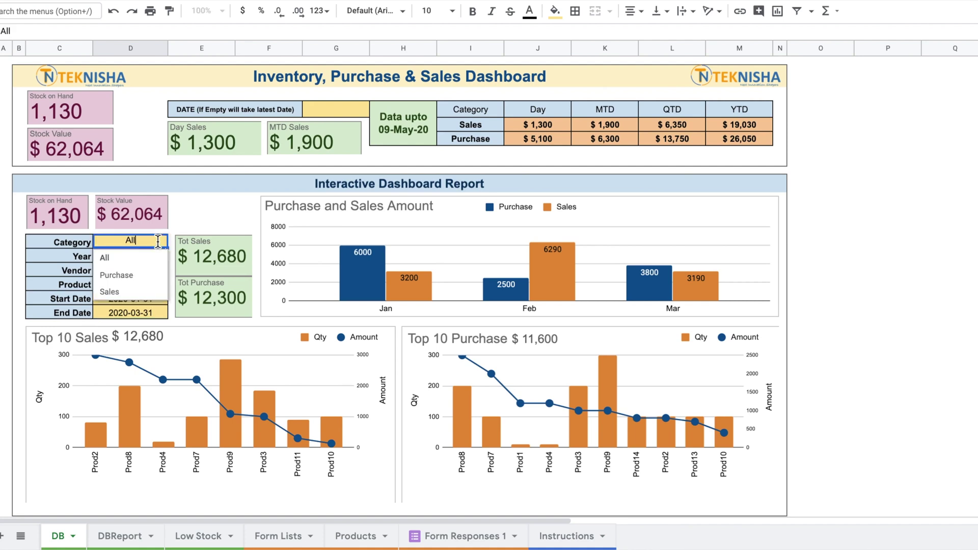
pyautogui.click(129, 275)
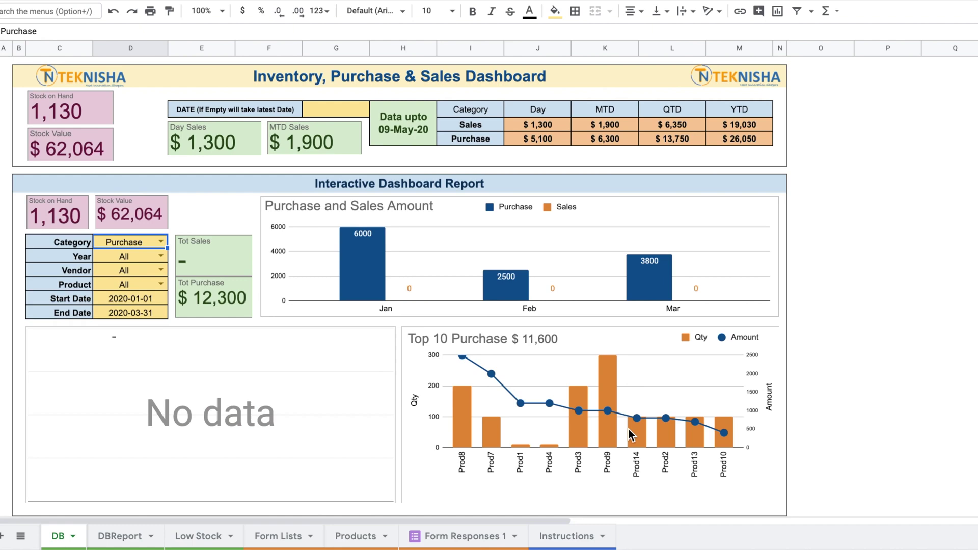
pyautogui.click(122, 537)
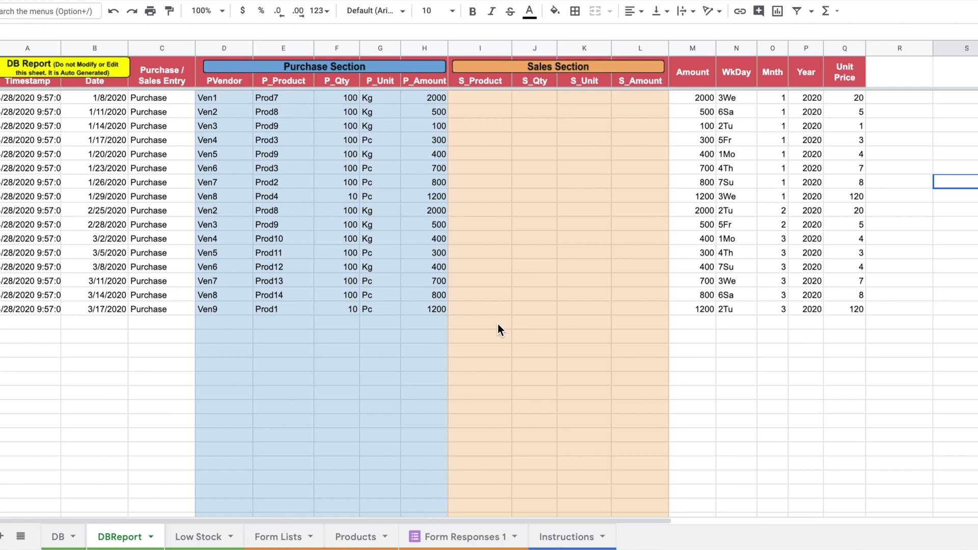
# Step: Switch the dashboard's Category filter to Sales and view the matching entries in DBReport
pyautogui.click(57, 537)
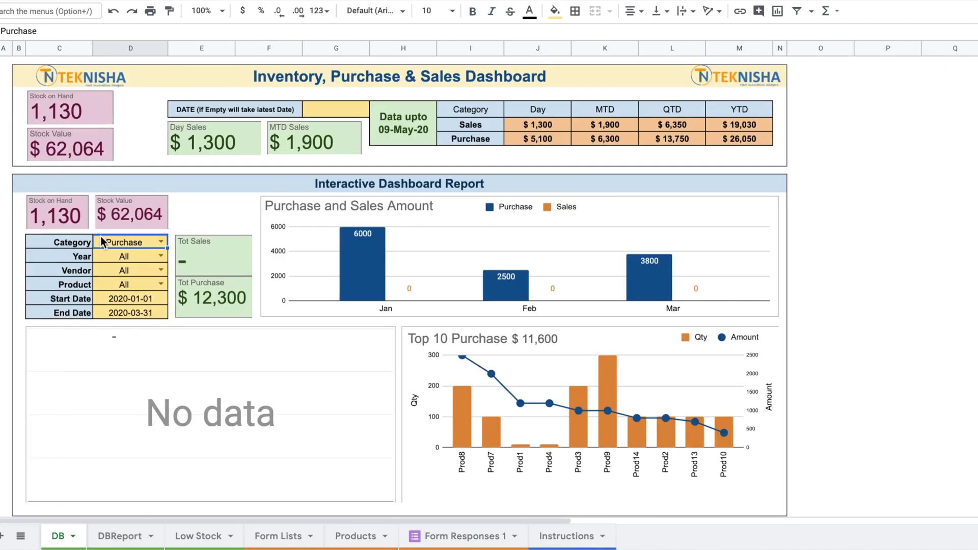
pyautogui.click(161, 243)
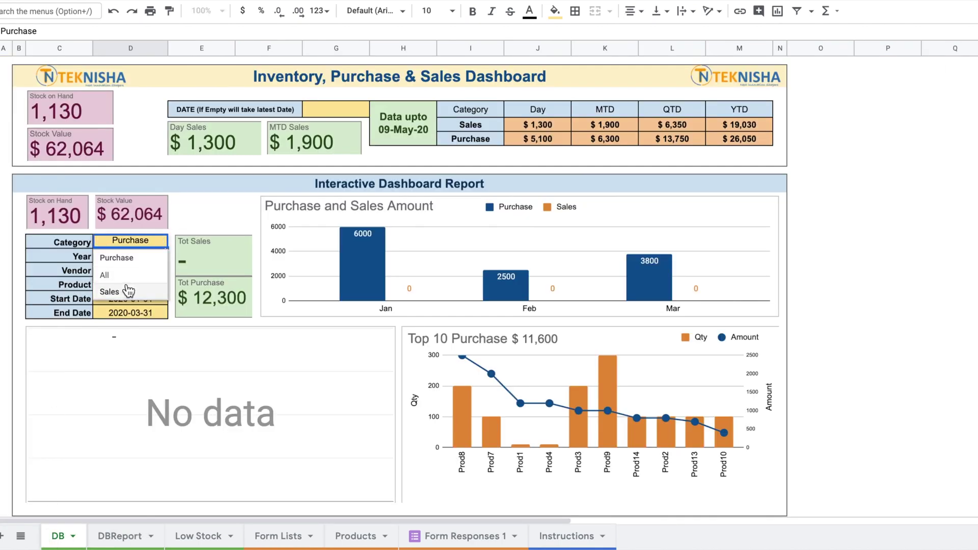
pyautogui.click(109, 291)
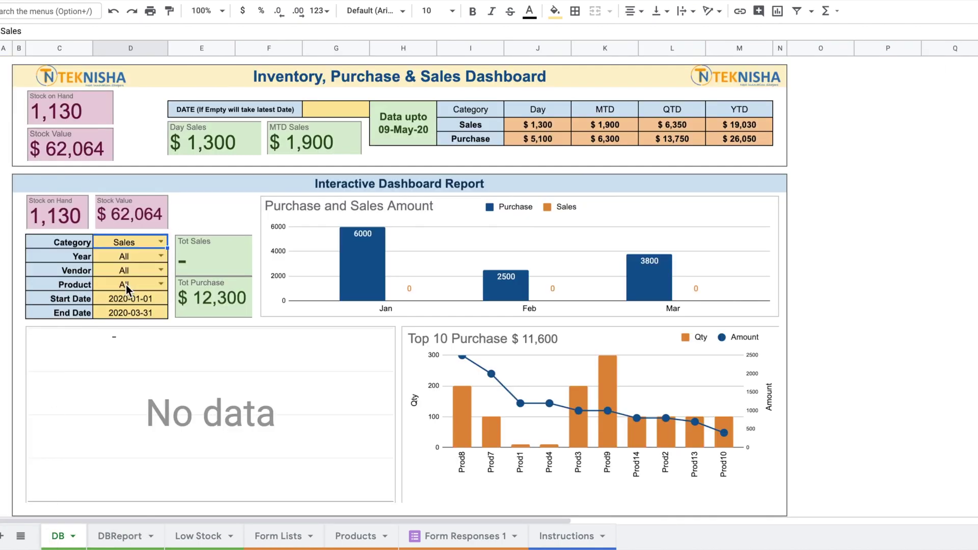
pyautogui.click(120, 540)
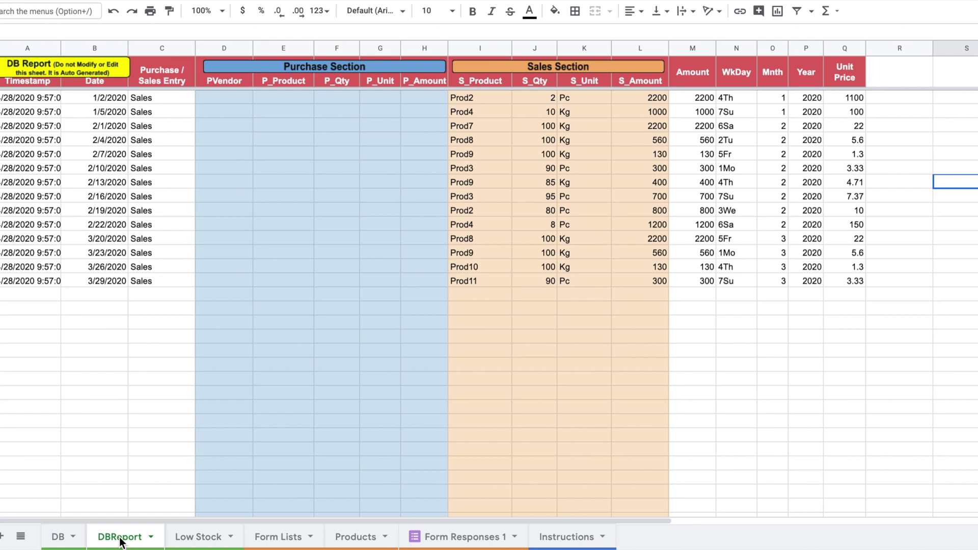
# Step: Undo the Category filter changes back to All, check the DBReport entries, and return to the dashboard
pyautogui.press('super+z')
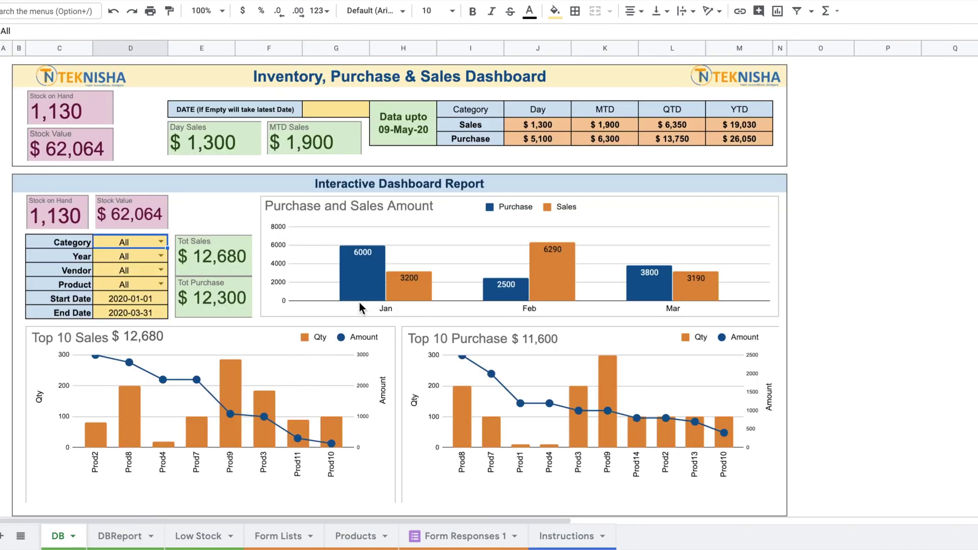
pyautogui.click(107, 539)
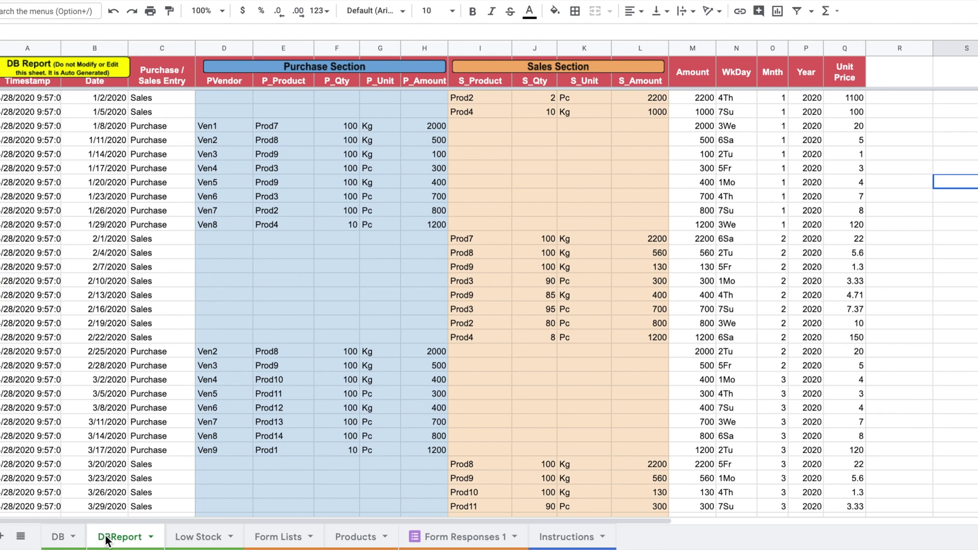
pyautogui.click(57, 537)
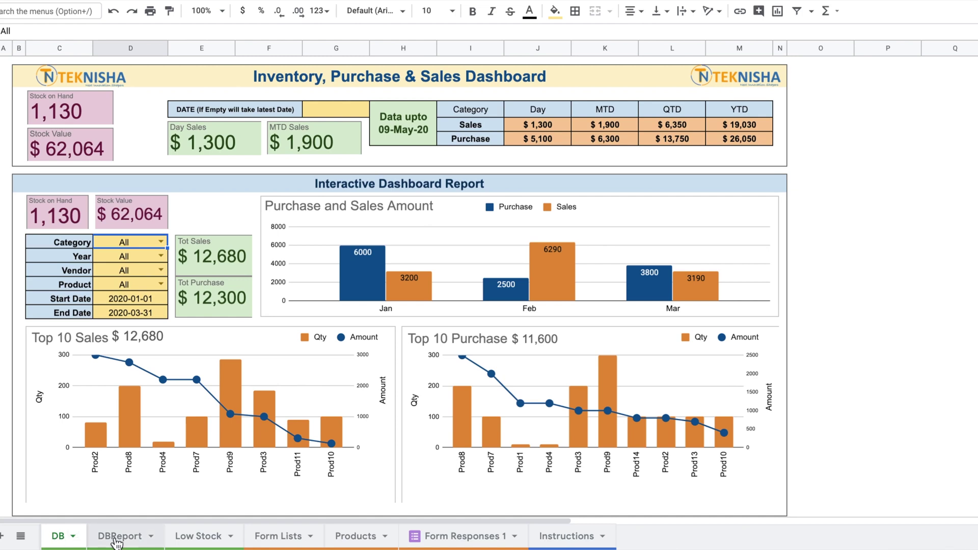
# Step: Compare the Low Stock report with the reorder levels and stock on hand in the Products sheet
pyautogui.click(185, 538)
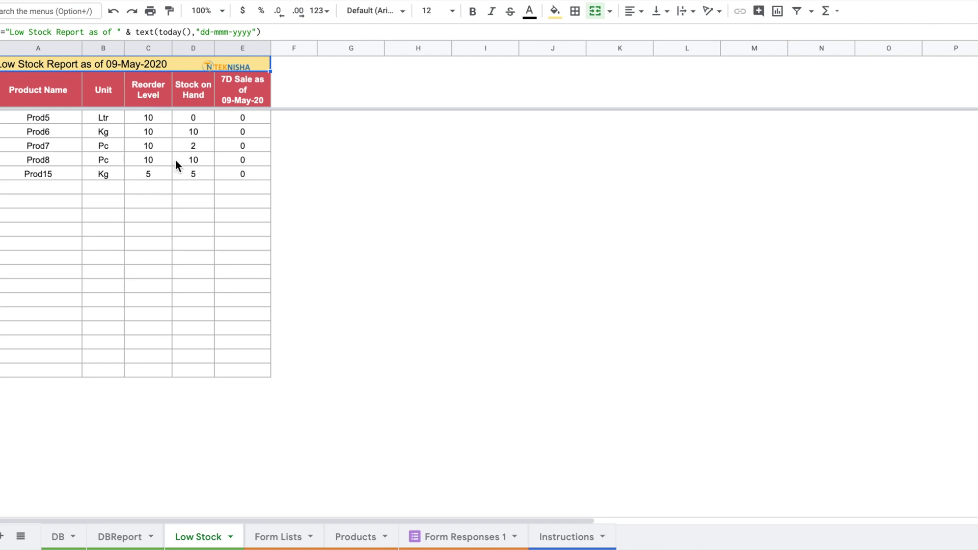
pyautogui.click(359, 546)
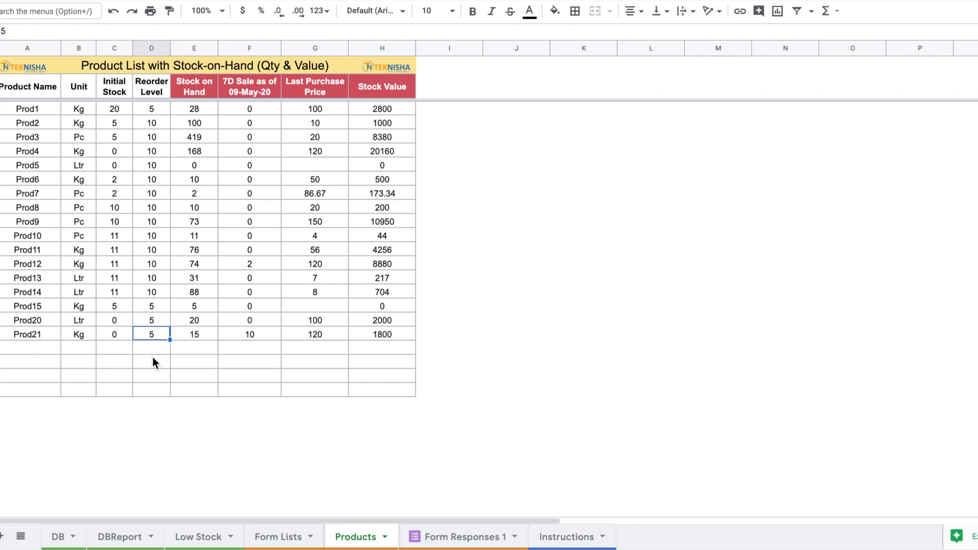
pyautogui.click(204, 536)
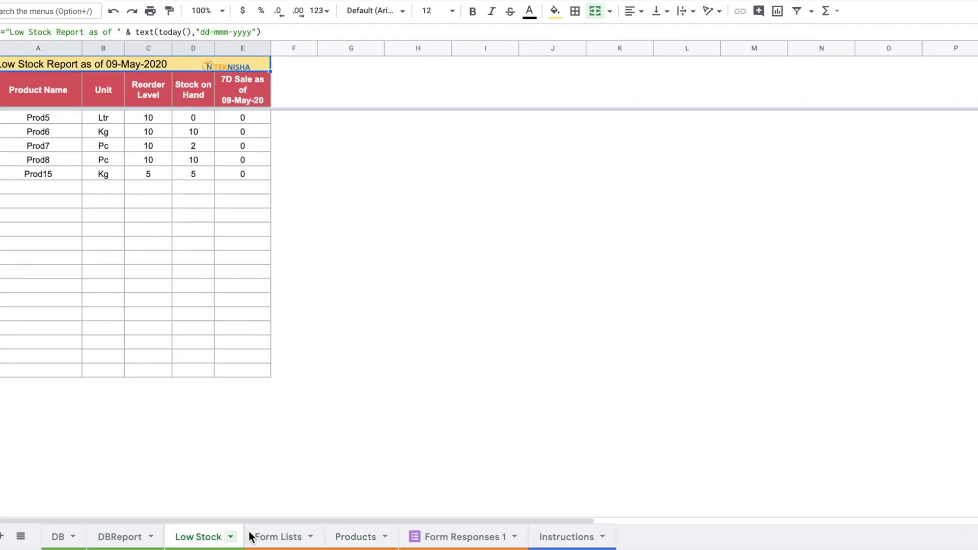
pyautogui.click(356, 536)
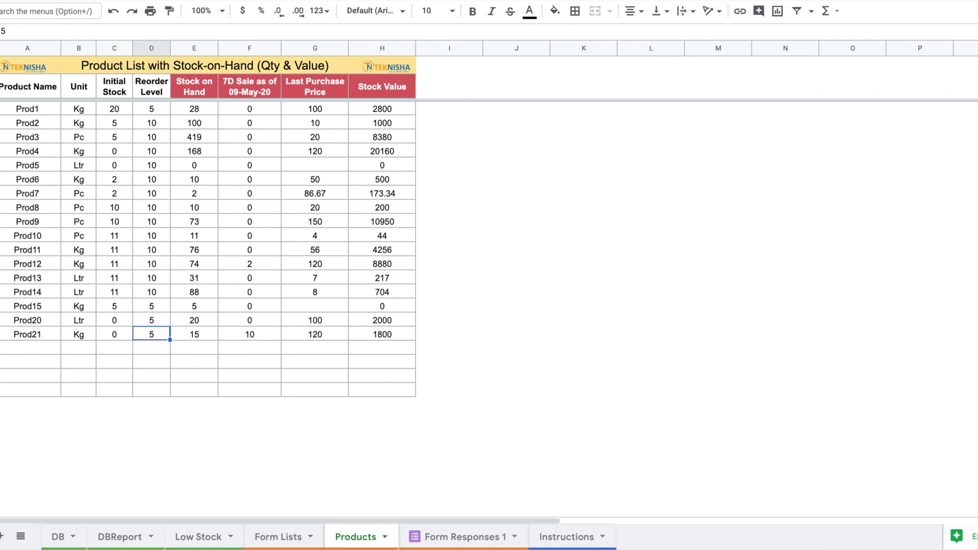
# Step: Look over the Form Responses 1 transactions from the earliest entry and return to the DB dashboard
pyautogui.click(470, 539)
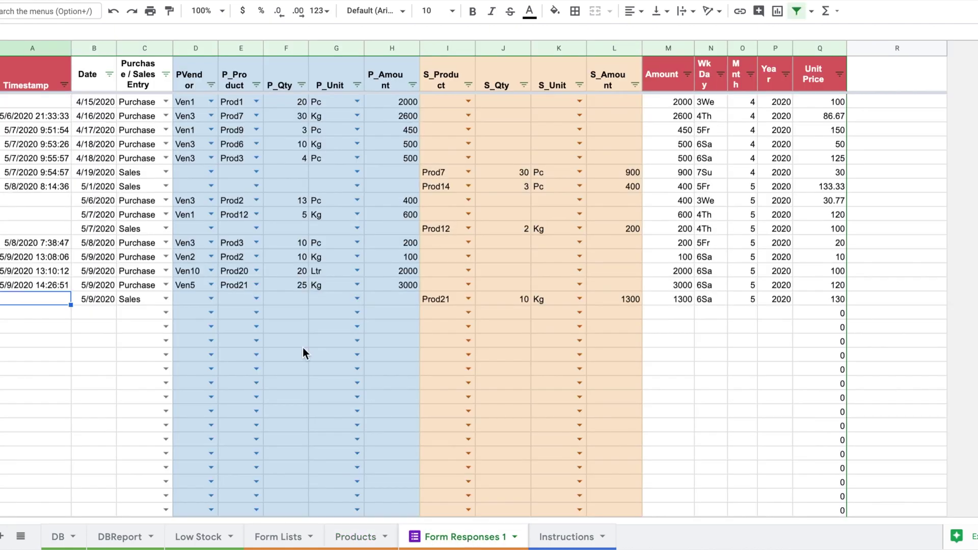
pyautogui.scroll(15, 88, 217)
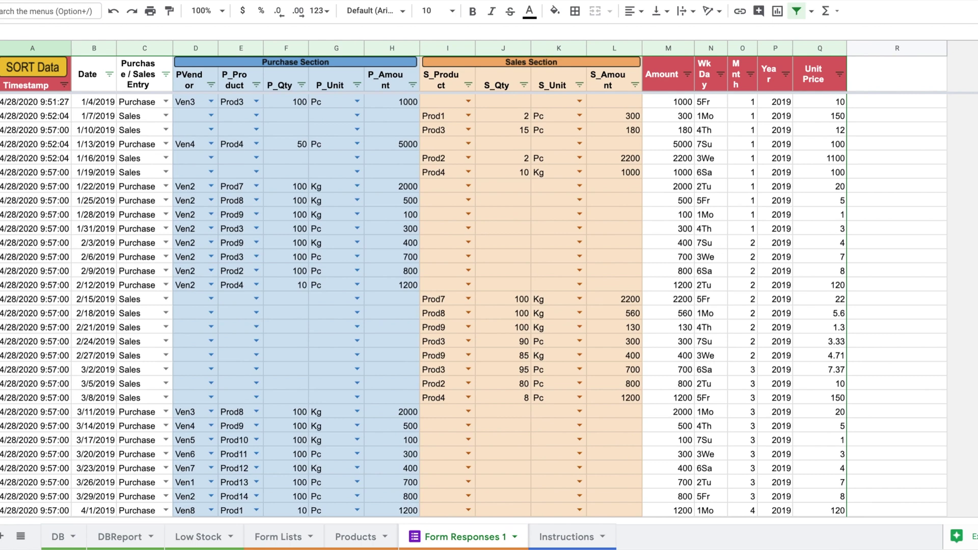
pyautogui.click(59, 536)
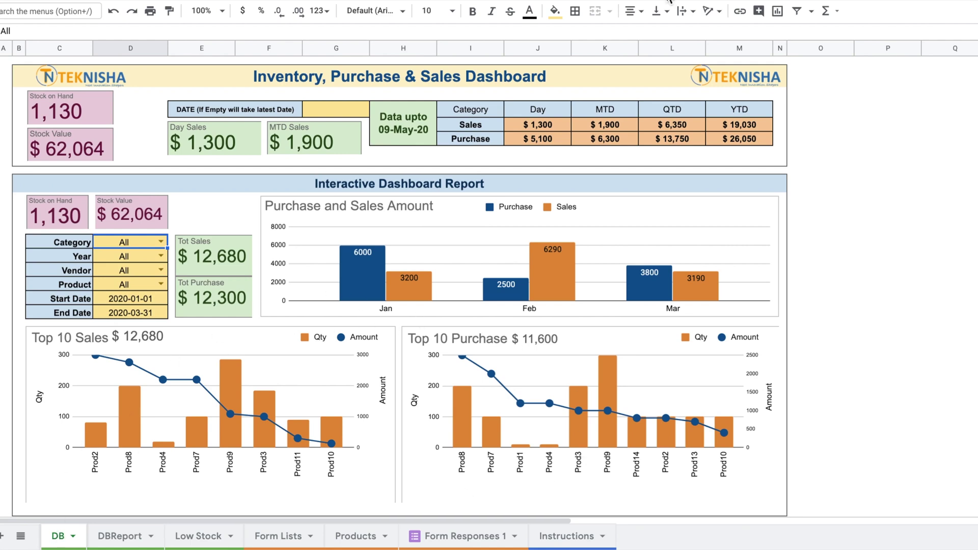
# Step: View the TIPS tool's Instructions sheet and open the DB dashboard of the blank template
pyautogui.click(567, 536)
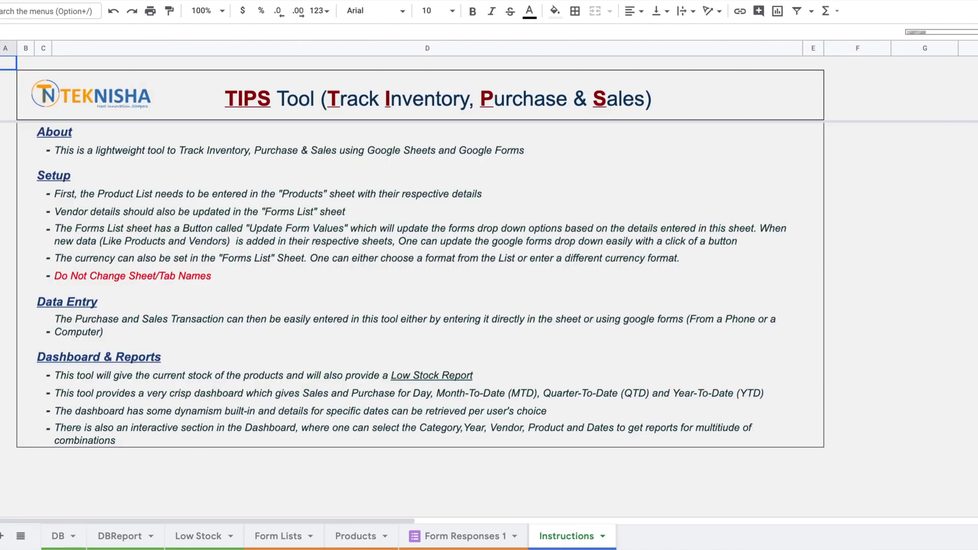
pyautogui.click(59, 538)
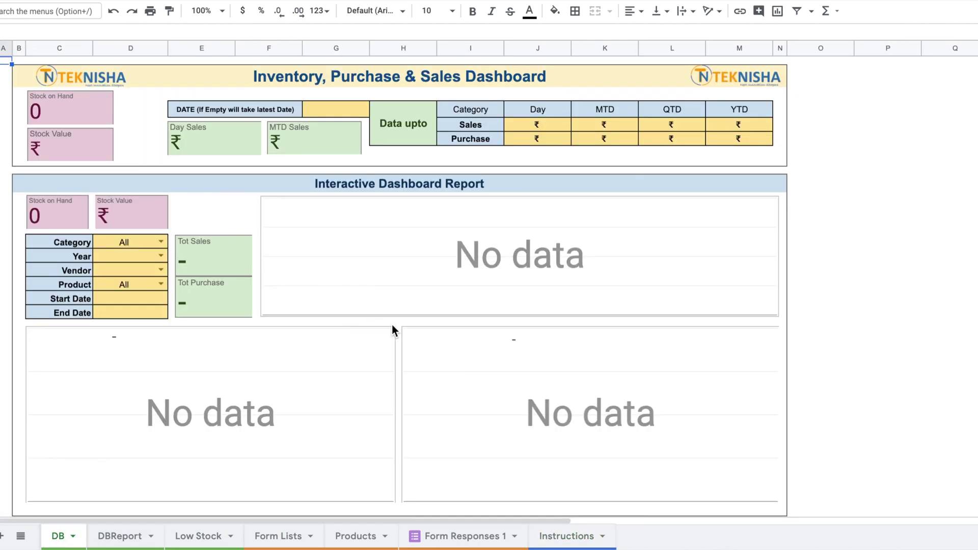
# Step: Review the blank template's Form Lists sheet and the product list in the Products sheet
pyautogui.click(276, 543)
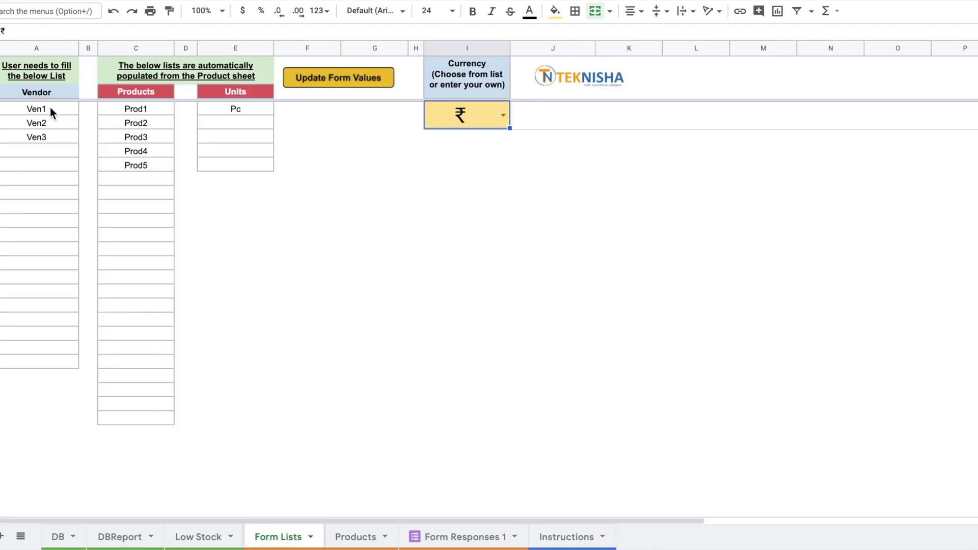
pyautogui.click(368, 538)
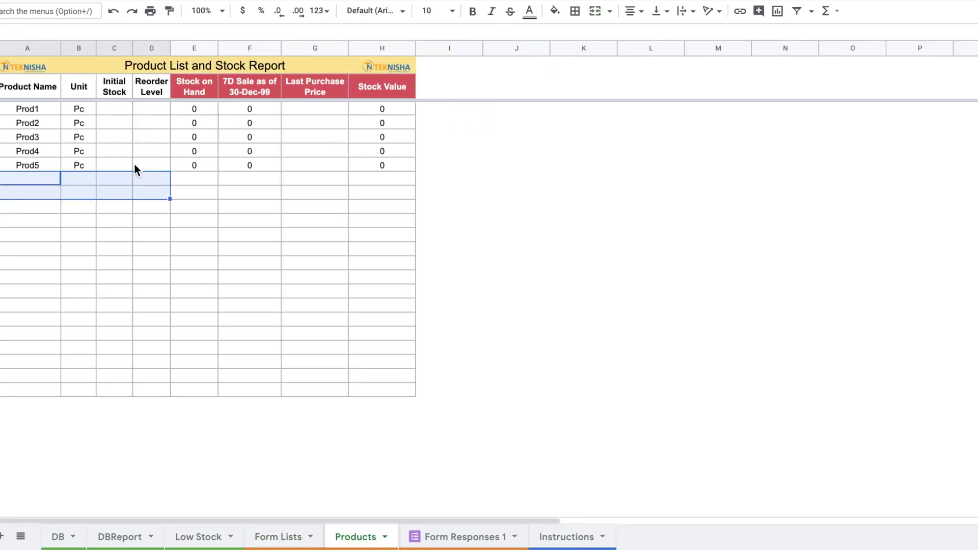
pyautogui.click(48, 109)
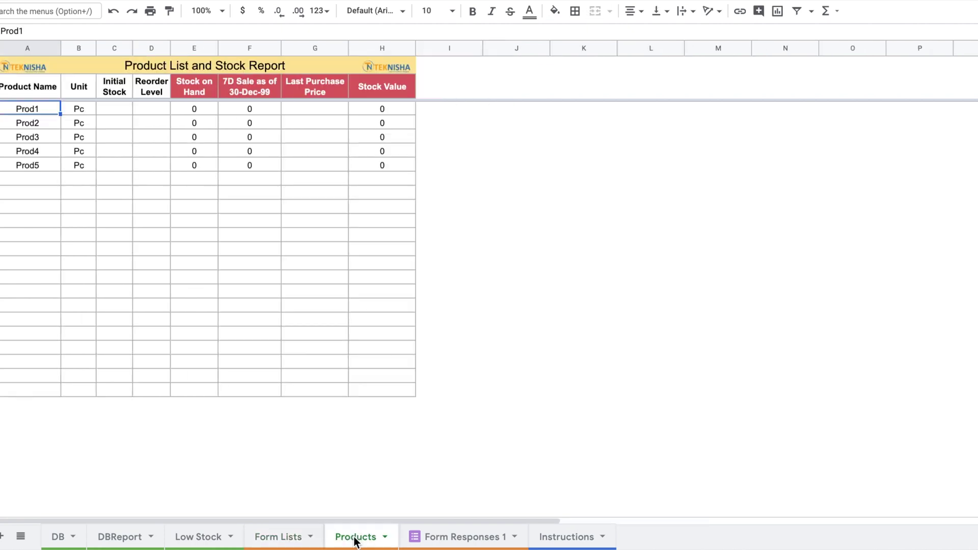
# Step: Check the available currency choices in the Form Lists sheet, leaving the selection unchanged
pyautogui.click(284, 539)
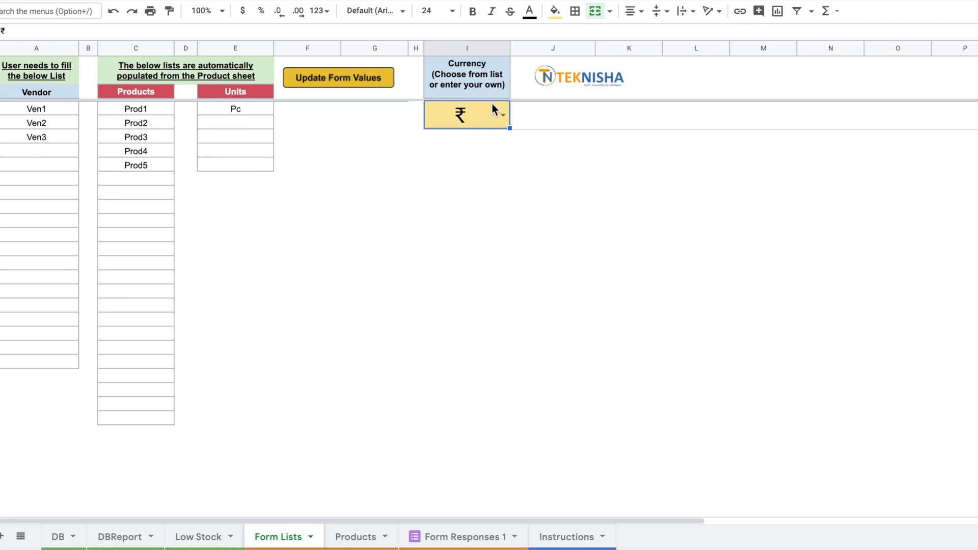
pyautogui.click(504, 116)
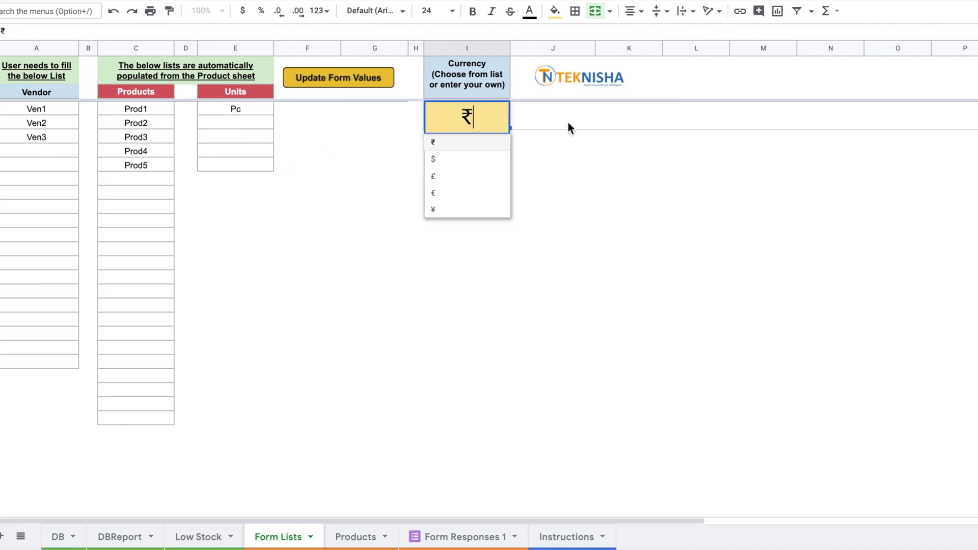
pyautogui.click(564, 122)
pyautogui.click(503, 116)
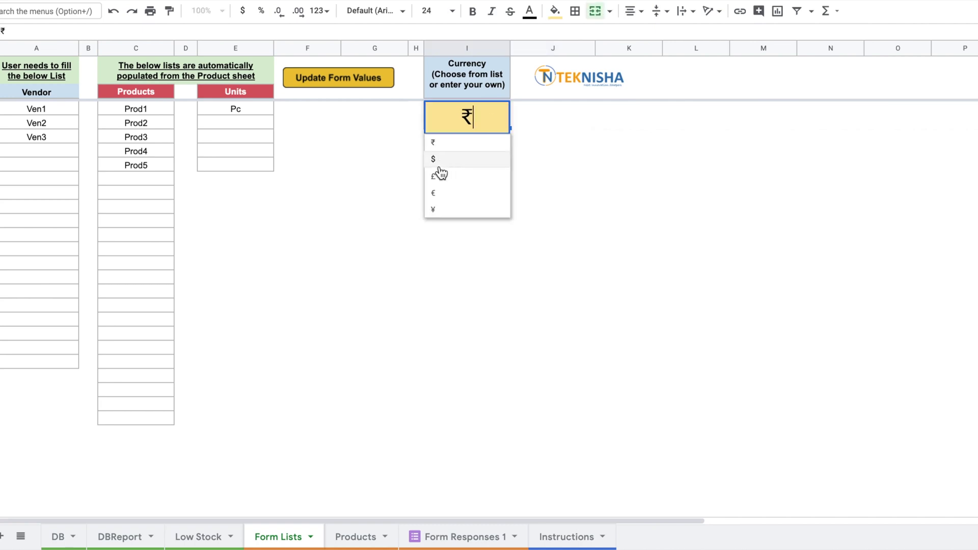
pyautogui.click(553, 178)
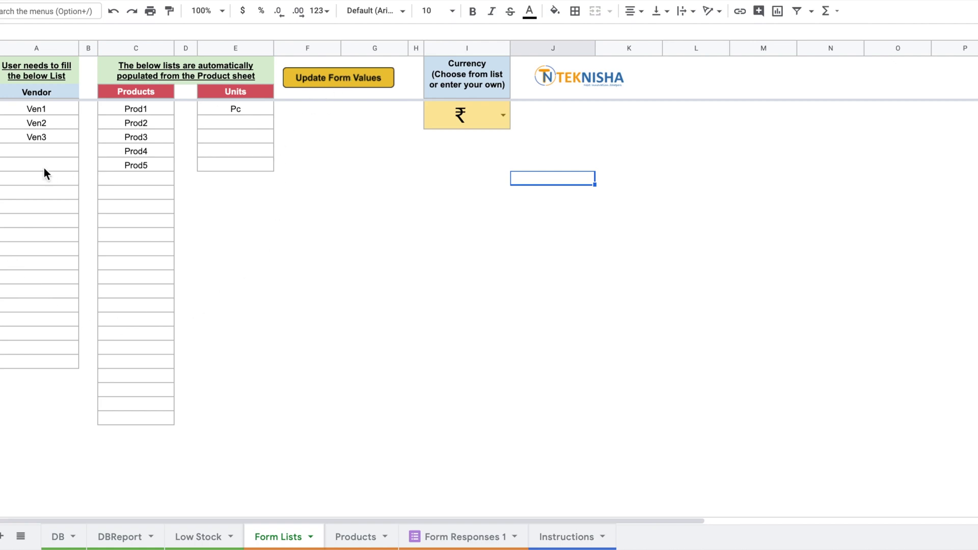
# Step: Add Ven4 to the Vendor list below Ven3 and update the form values
pyautogui.click(38, 151)
pyautogui.write('D')
pyautogui.press('BackSpace')
pyautogui.write('Ven')
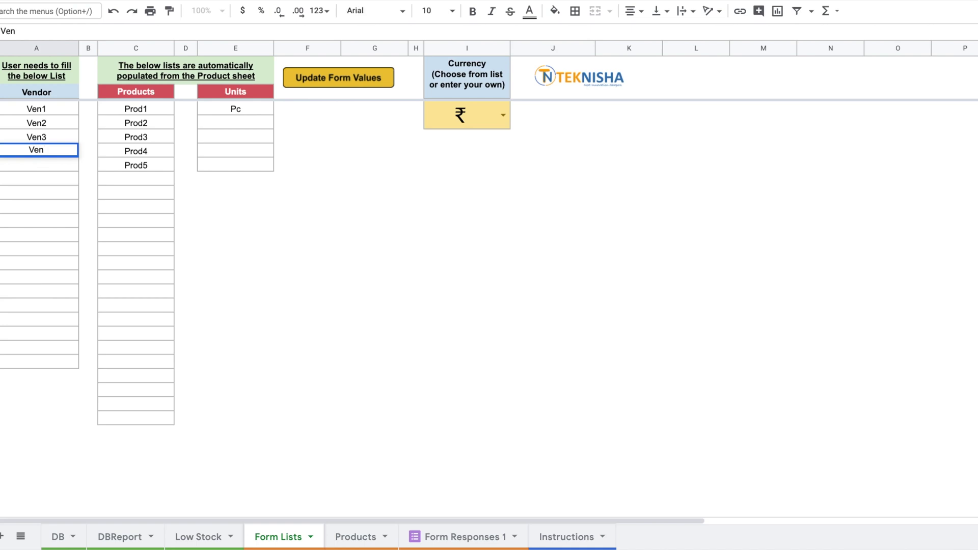
pyautogui.write('4')
pyautogui.press('Return')
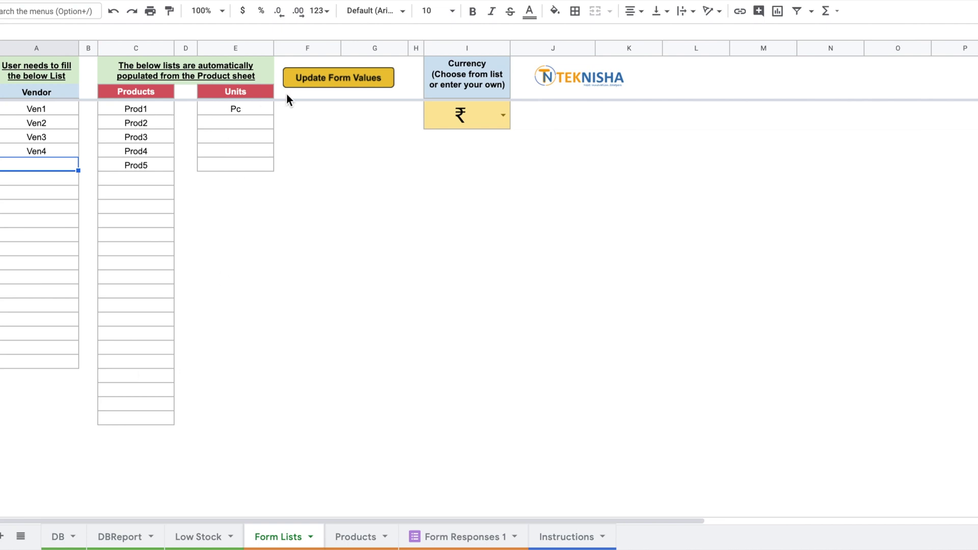
pyautogui.click(326, 82)
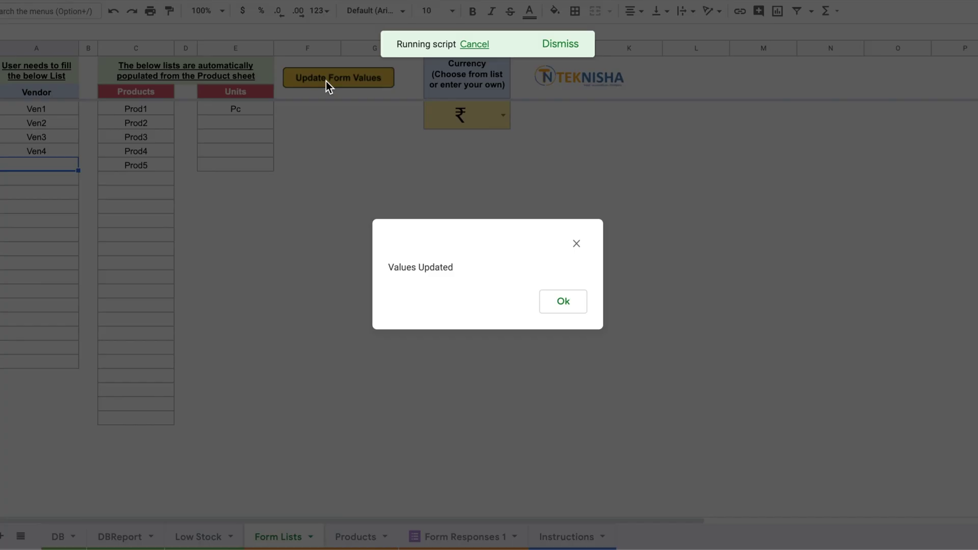
pyautogui.click(582, 304)
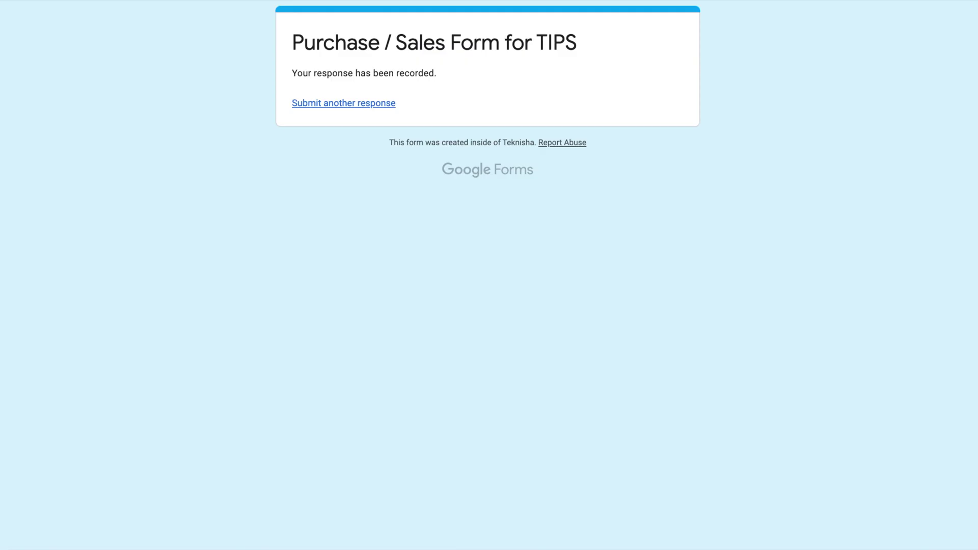
# Step: Start another Purchase / Sales form response dated 09/05/2020 as a Purchase entry and continue to the Purchase Section
pyautogui.click(336, 106)
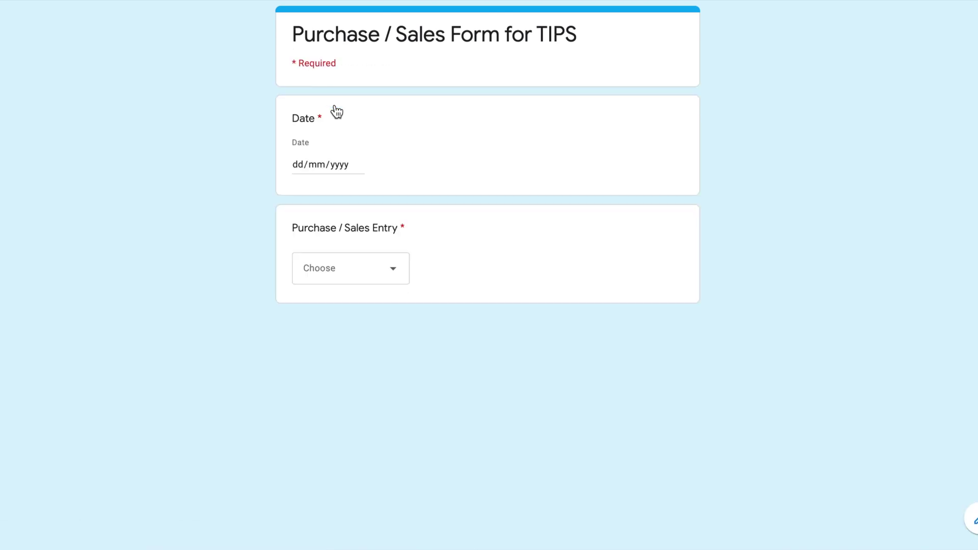
pyautogui.click(358, 165)
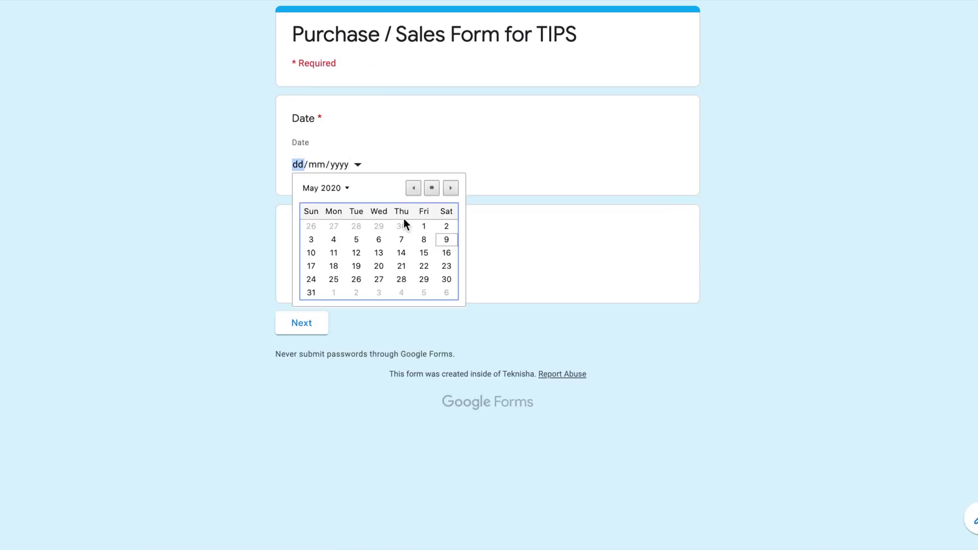
pyautogui.click(447, 238)
pyautogui.click(389, 269)
pyautogui.click(349, 312)
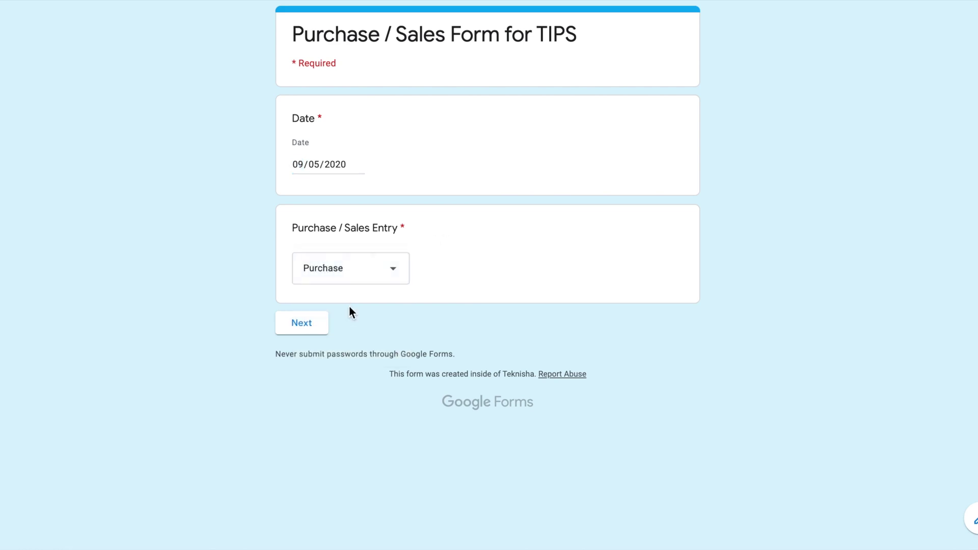
pyautogui.click(304, 330)
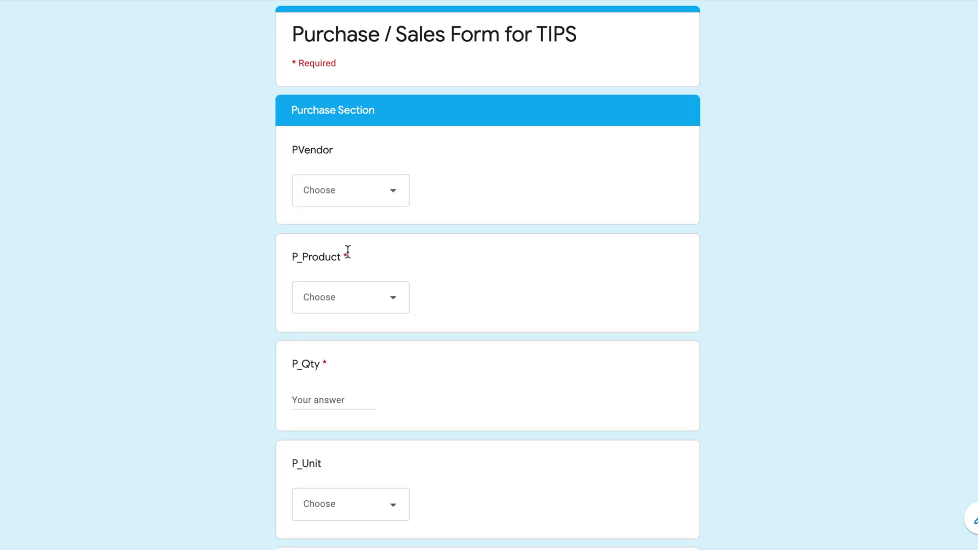
# Step: Fill in the purchase with vendor Ven4, product Prod1 and a quantity of 10
pyautogui.click(393, 191)
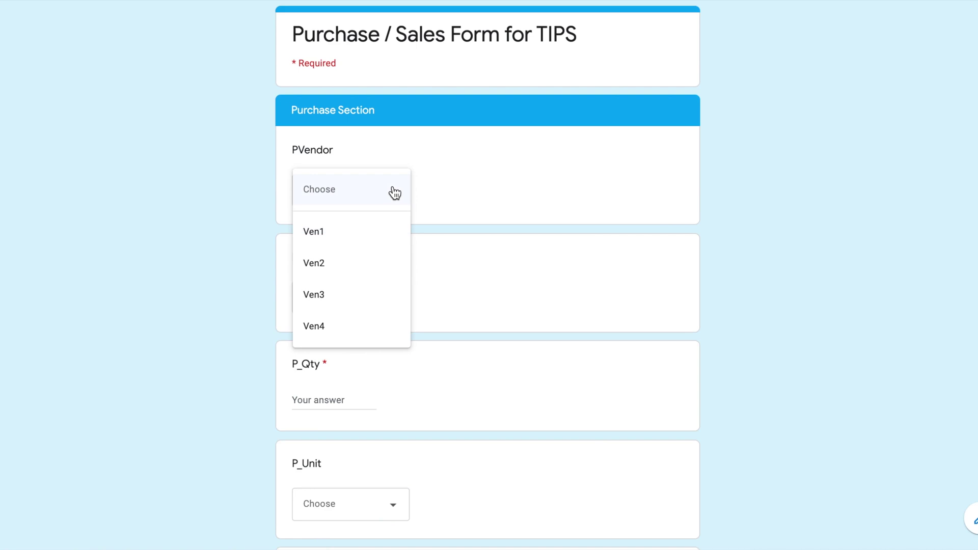
pyautogui.click(335, 326)
pyautogui.click(351, 298)
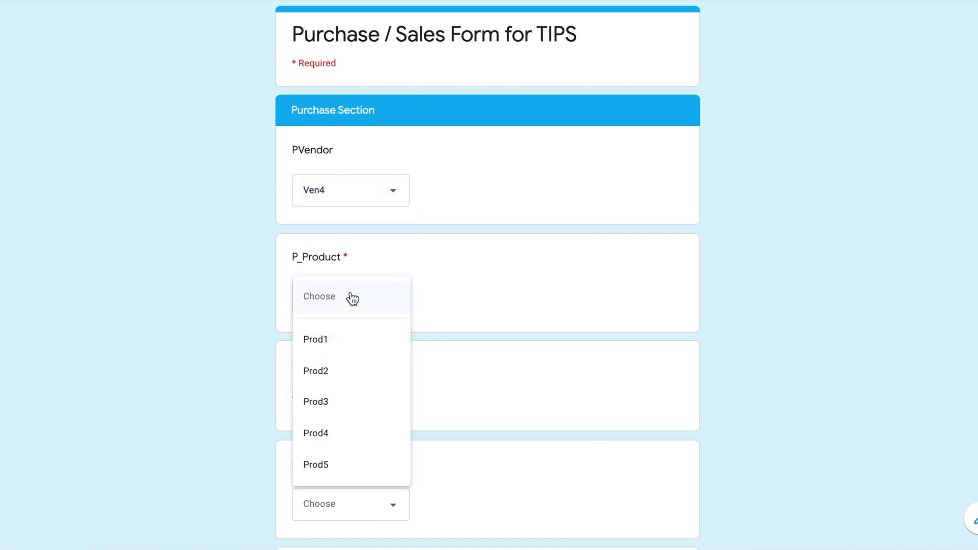
pyautogui.click(326, 342)
pyautogui.click(315, 395)
pyautogui.write('10')
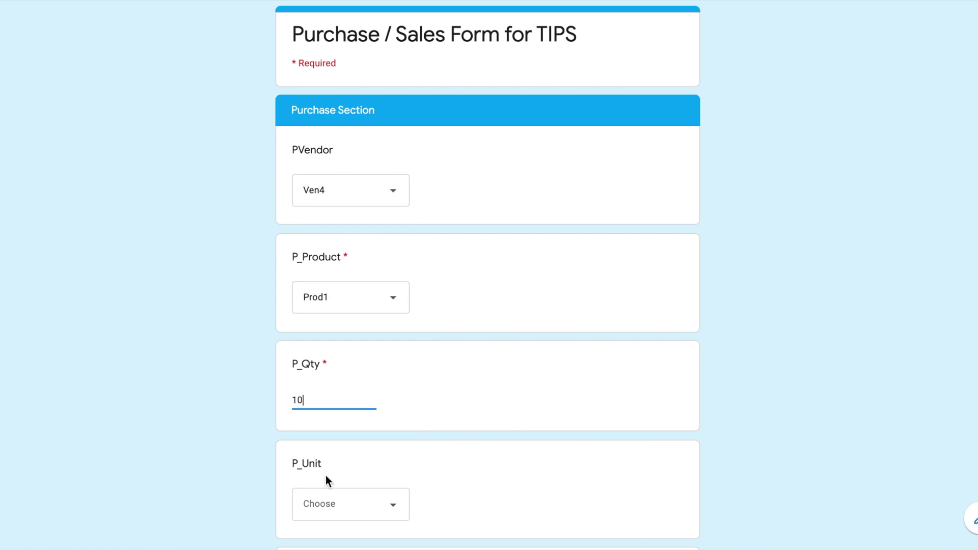
# Step: Set the purchase unit to Pc and the amount to 400, and submit the form
pyautogui.click(392, 515)
pyautogui.click(378, 518)
pyautogui.scroll(-3, 499, 405)
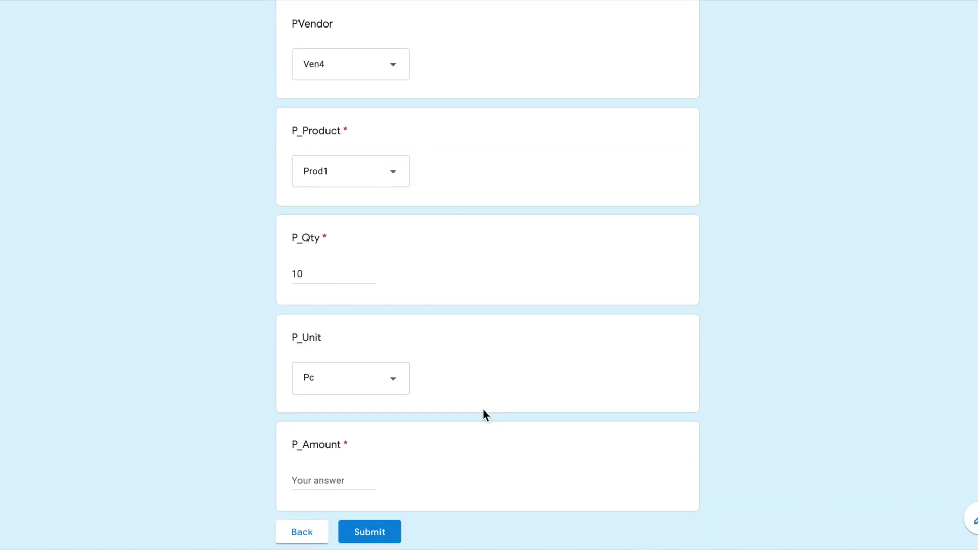
pyautogui.click(338, 476)
pyautogui.write('400')
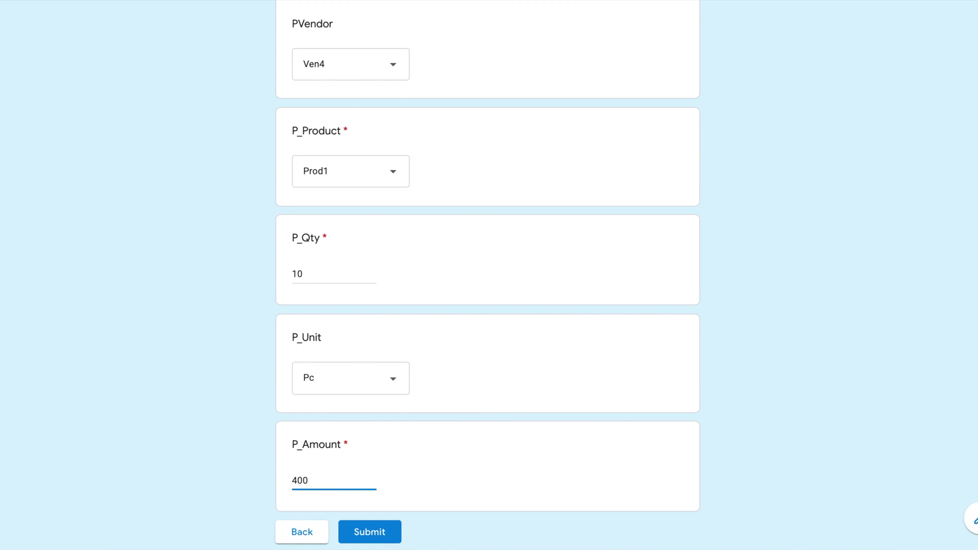
pyautogui.click(386, 535)
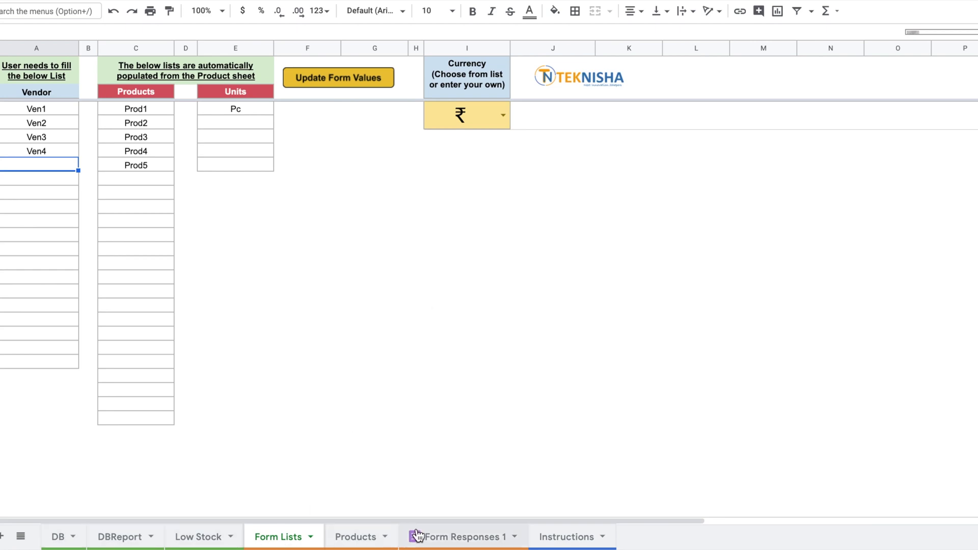
# Step: Sort the entries in the Form Responses 1 sheet and return to the DB dashboard
pyautogui.click(432, 538)
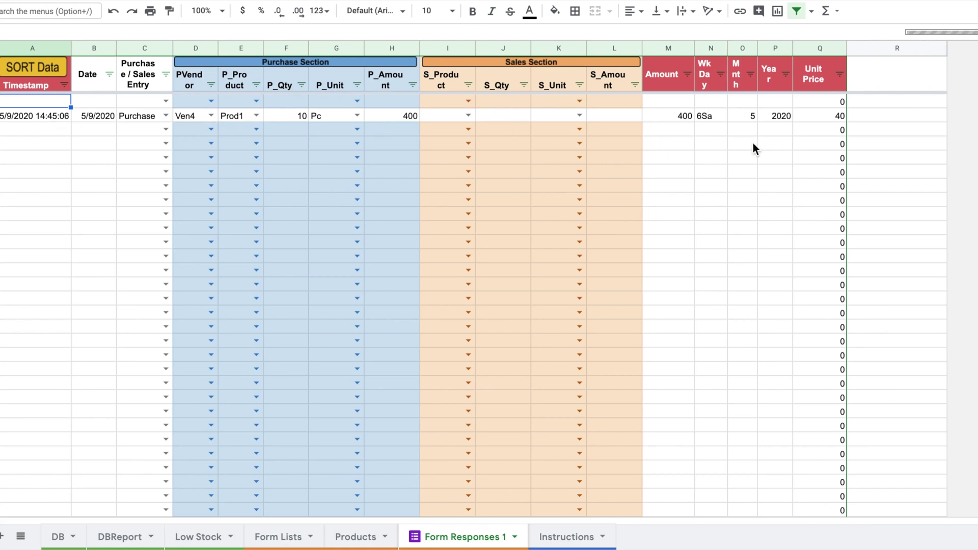
pyautogui.click(35, 67)
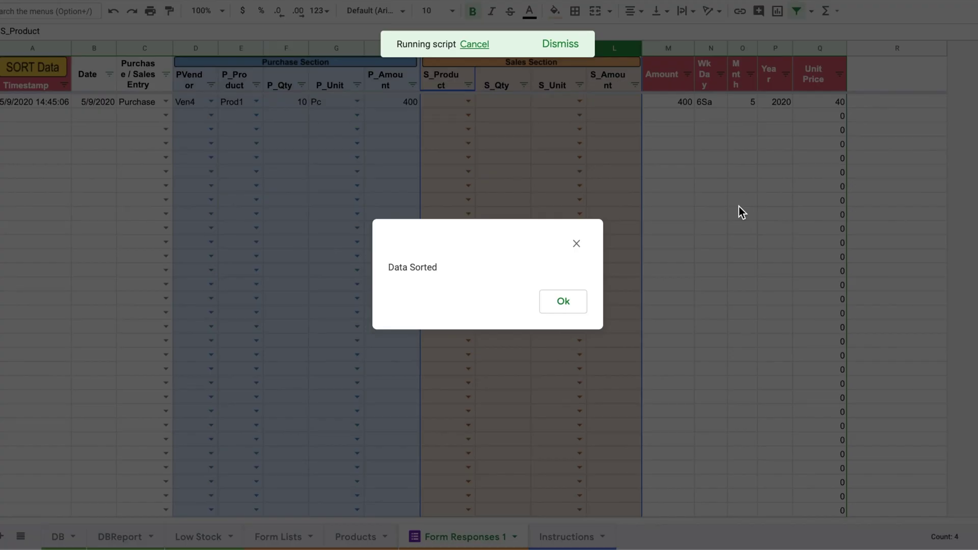
pyautogui.click(560, 304)
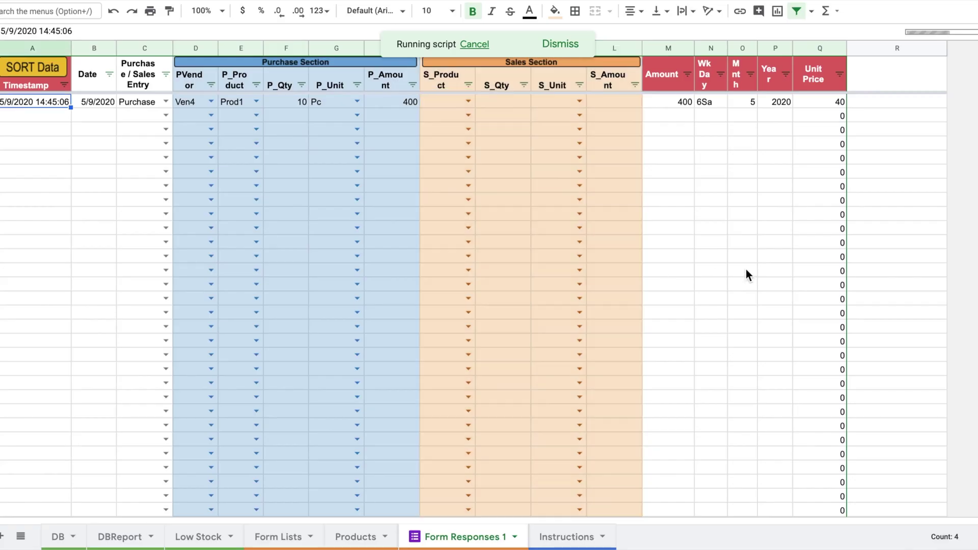
pyautogui.click(57, 539)
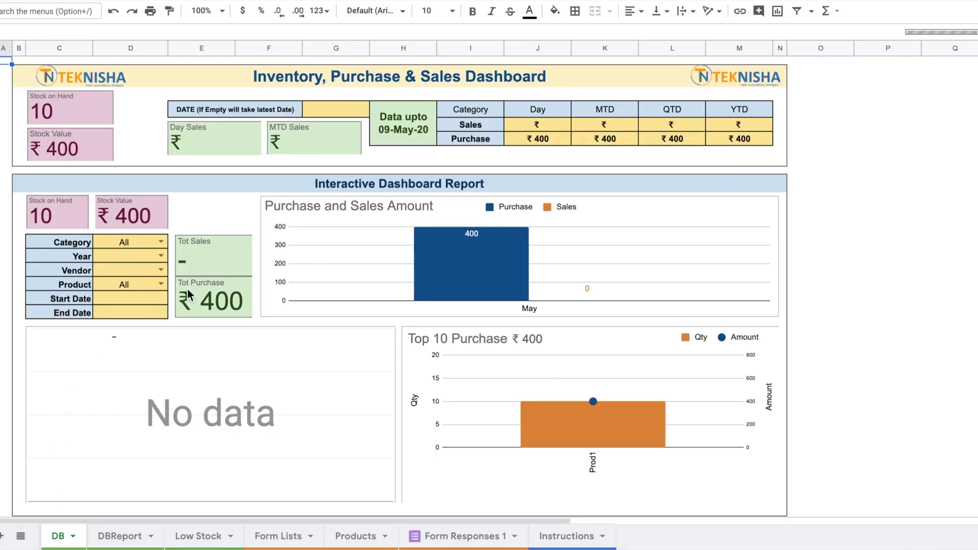